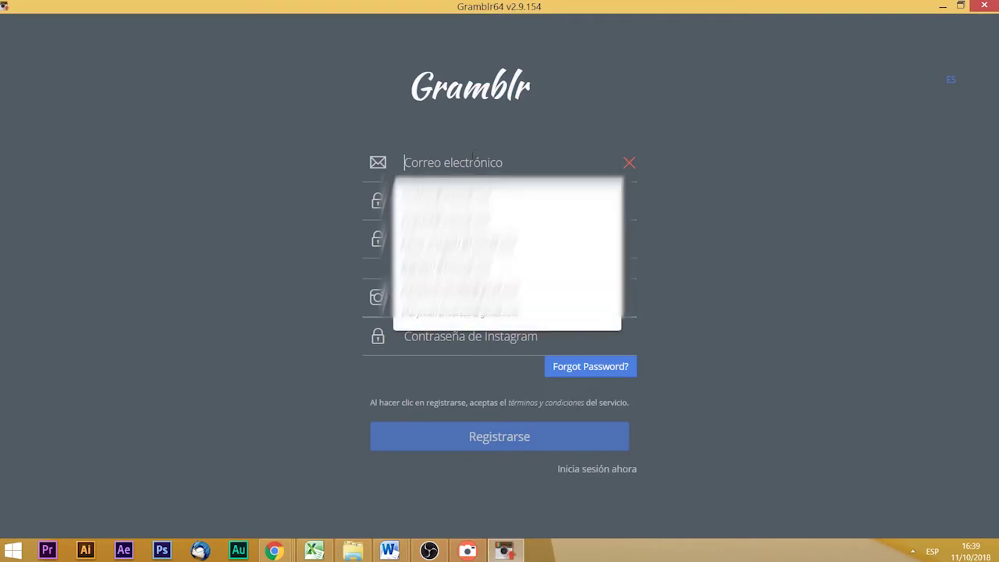
Fill in the registration form's e-mail address, the account password and its confirmation.
key(Down)
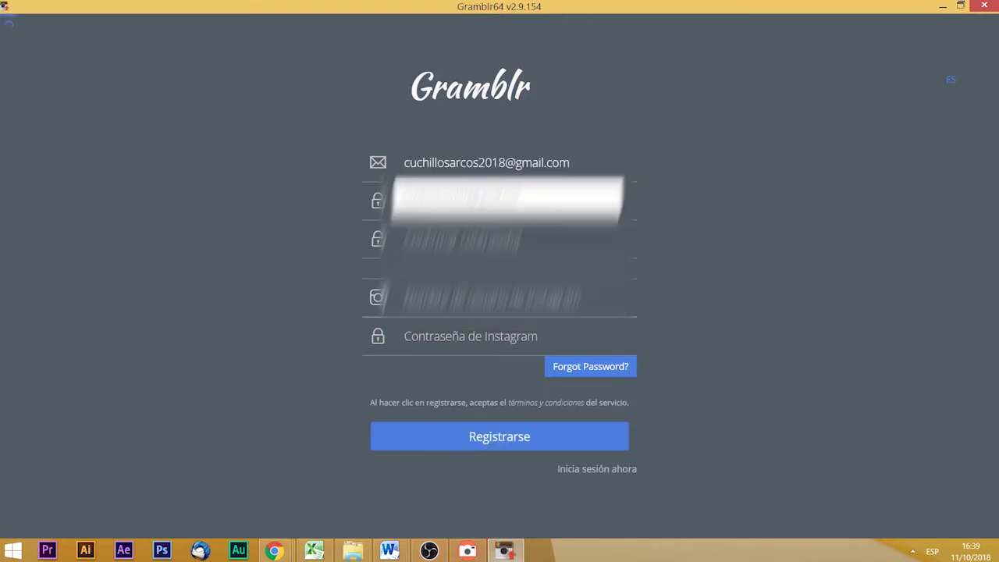
key(Return)
key(Tab)
text(******)
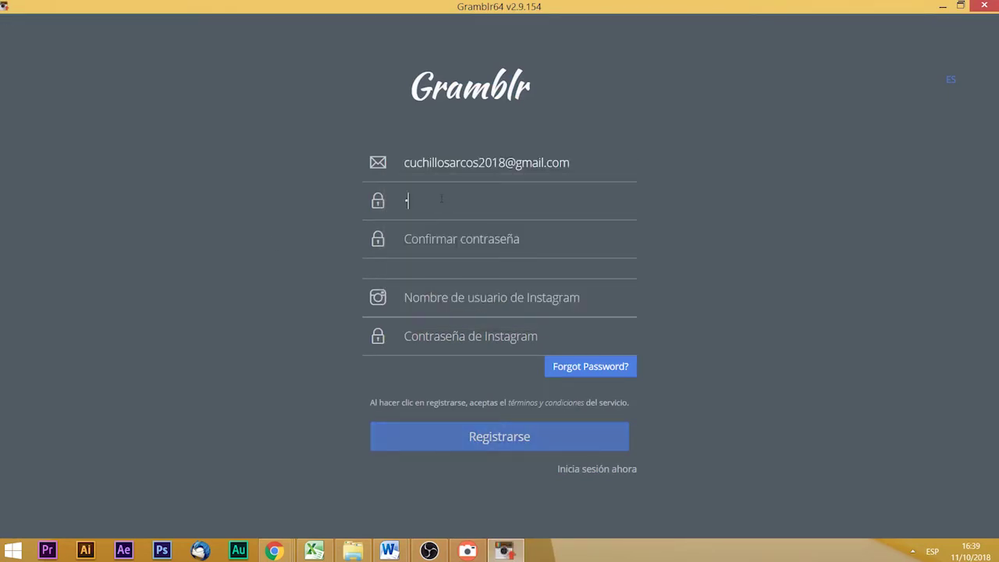
text(*****)
key(Tab)
text(***********)
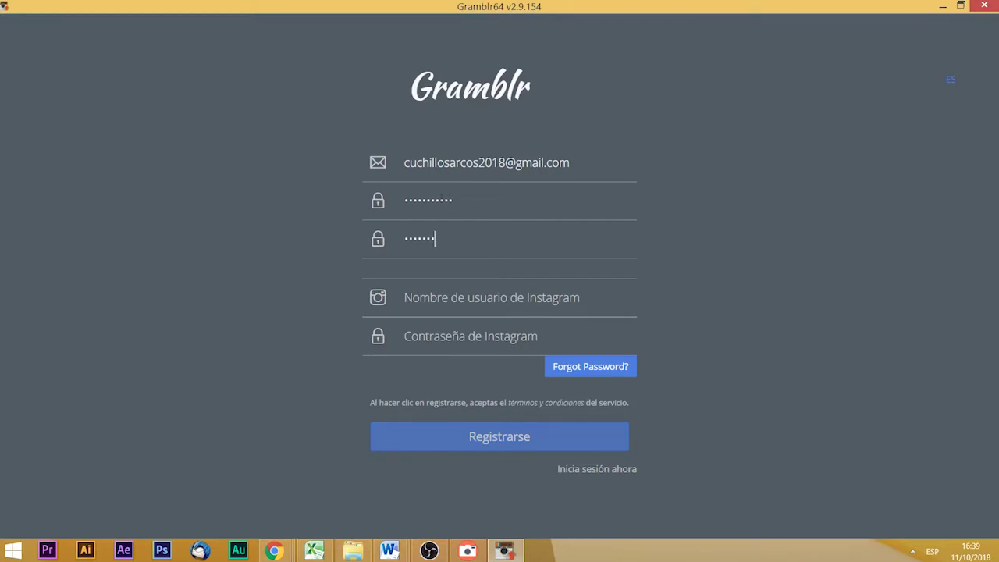
Enter cuchillosarcos as the Instagram username in the registration form.
key(Tab)
key(ctrl+v)
key(BackSpace)
key(BackSpace)
key(BackSpace)
key(BackSpace)
key(BackSpace)
key(BackSpace)
key(BackSpace)
key(BackSpace)
key(BackSpace)
key(BackSpace)
key(BackSpace)
key(BackSpace)
key(BackSpace)
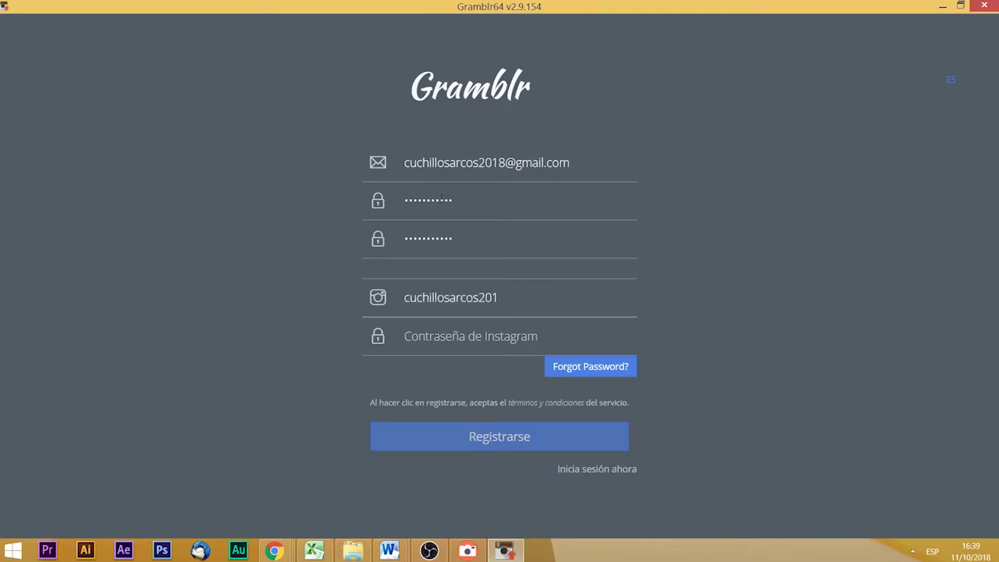
Enter the Instagram password and submit the registration form.
key(Tab)
text(•••••••••••)
click(505, 448)
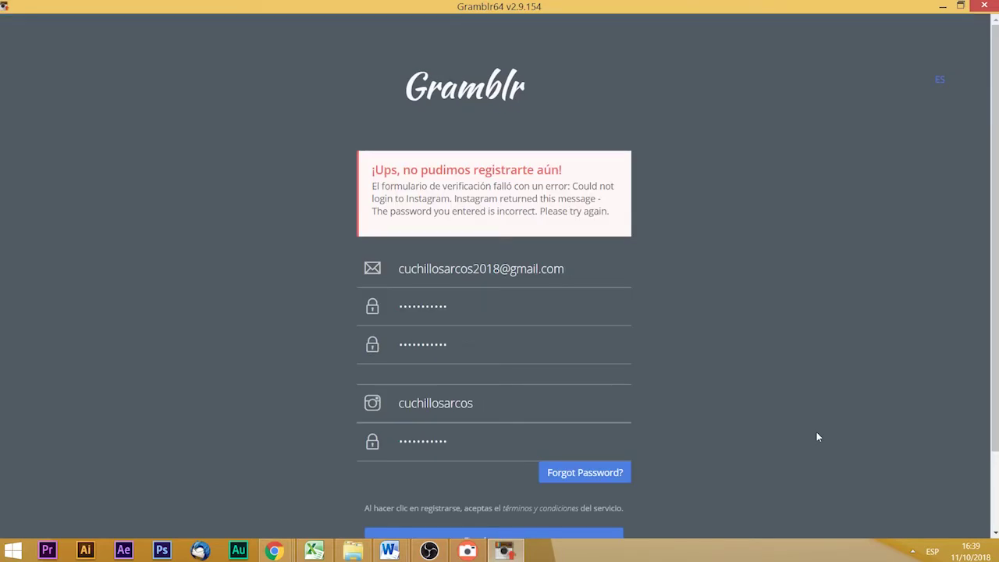
Switch to the Instagram window, open the own profile and copy the username chuchillosarcos.
triple_click(471, 192)
click(472, 203)
scroll(457, 207, down, 2)
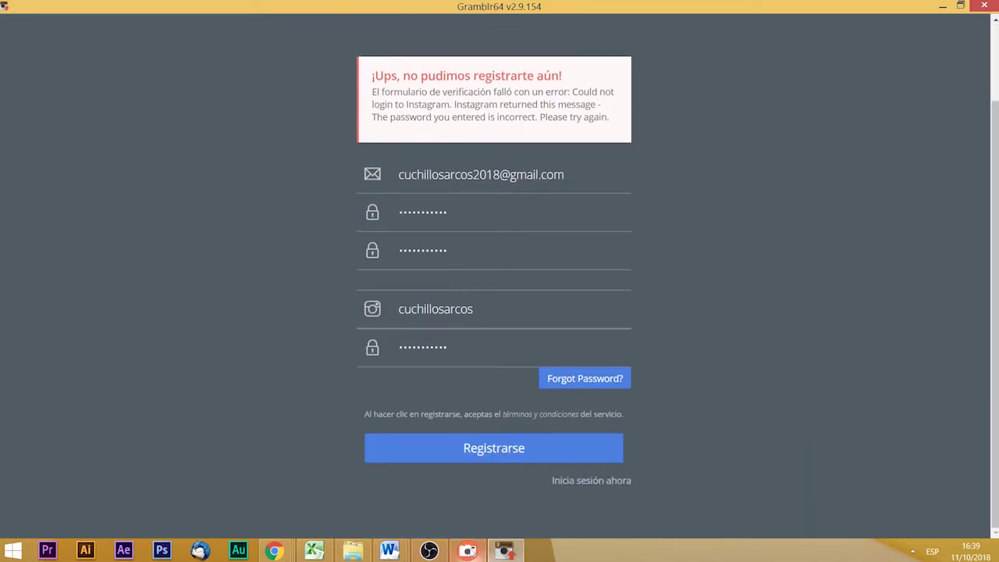
click(468, 552)
scroll(734, 129, up, 2)
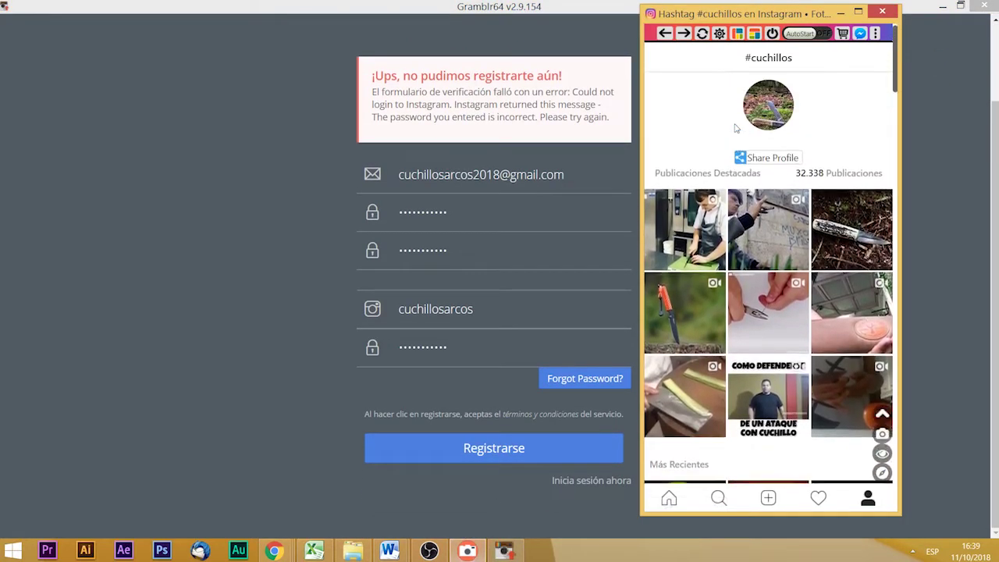
click(865, 500)
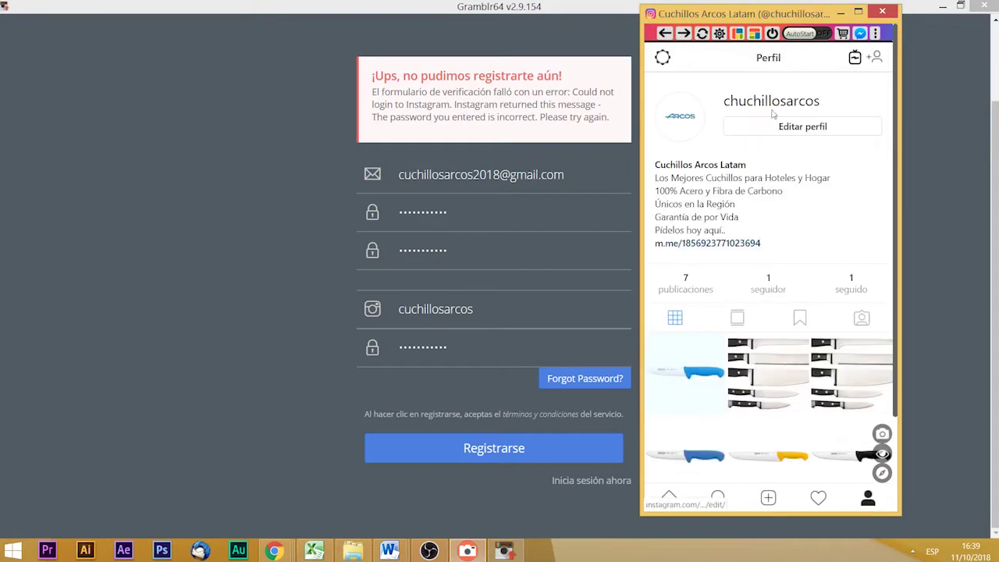
double_click(773, 101)
key(ctrl+c)
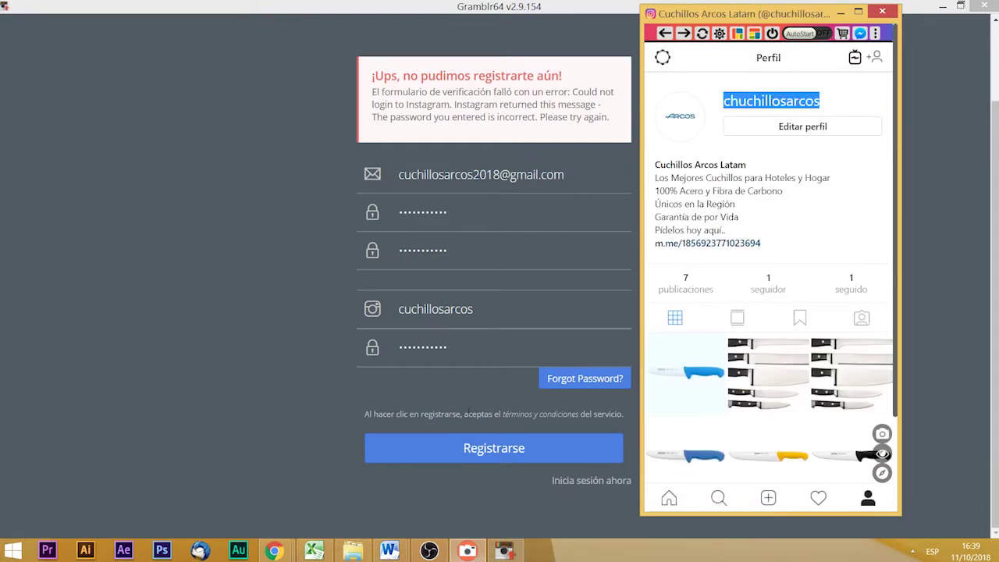
Switch back to Gramblr, replace the Instagram username with the copied chuchillosarcos and resubmit the registration.
click(474, 405)
double_click(437, 309)
key(ctrl+v)
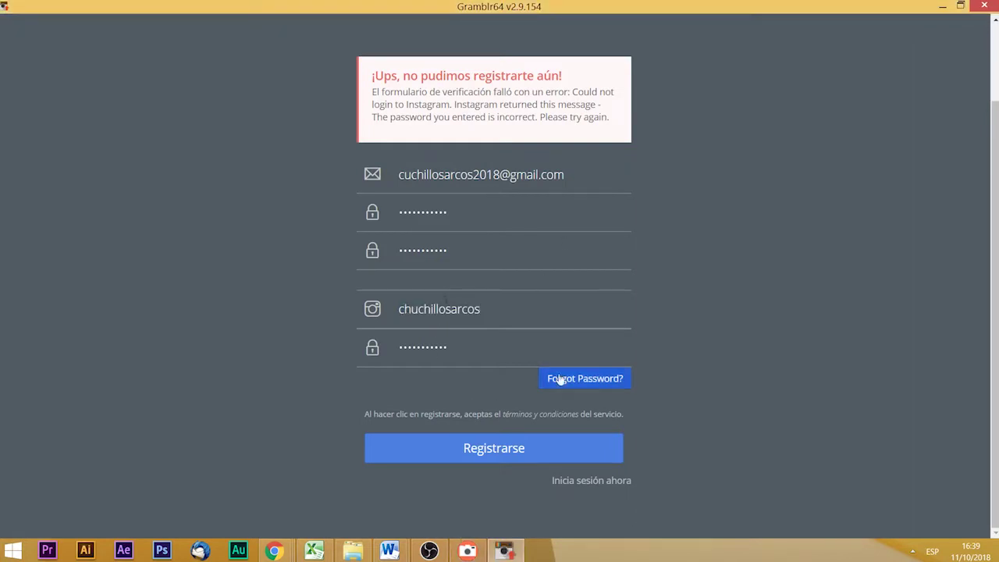
click(500, 457)
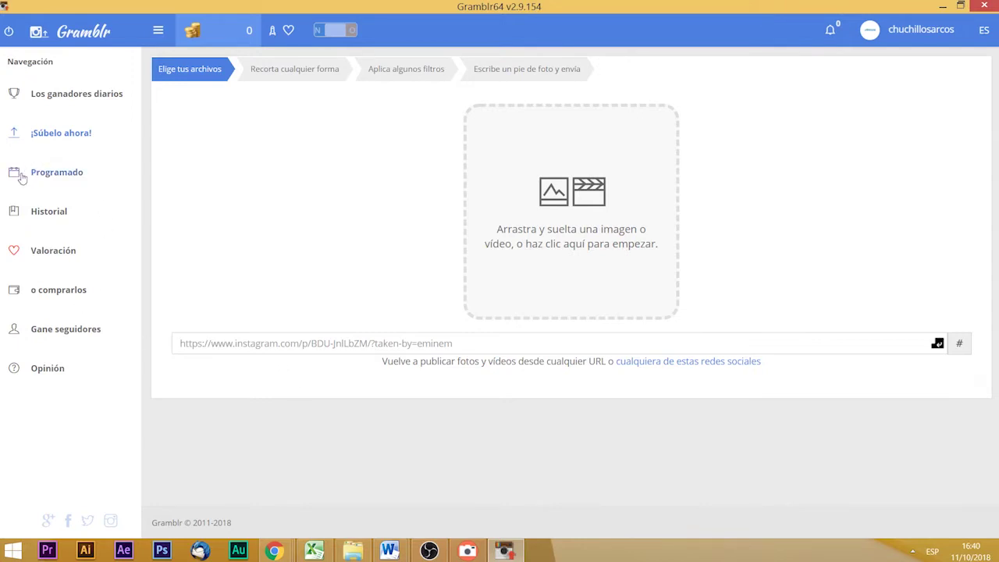
In Gane seguidores, activate the free 30-day engagement with the hashtags #cuchilllos #cocineros #carnes #cocina #chef #gastronomia.
click(60, 334)
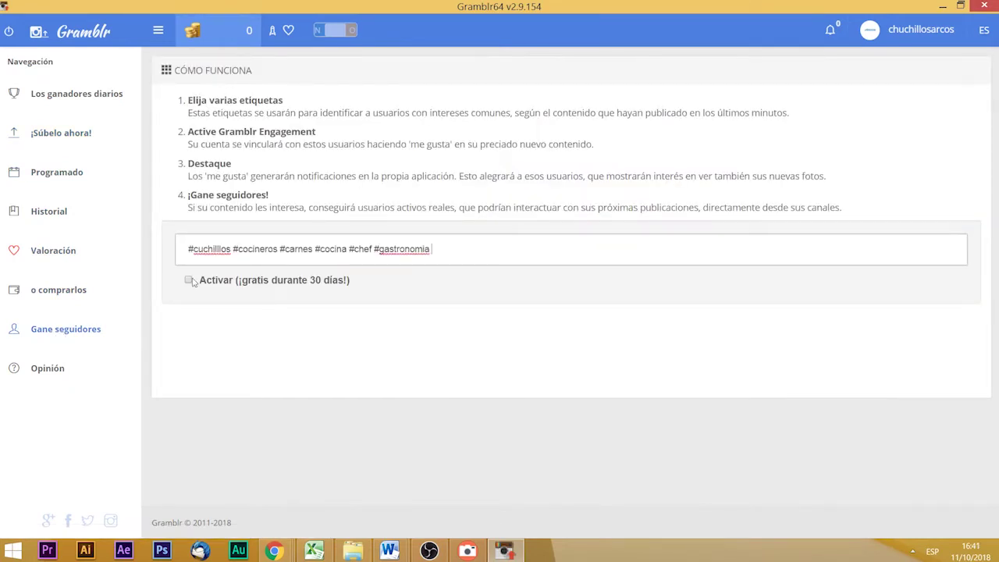
click(189, 281)
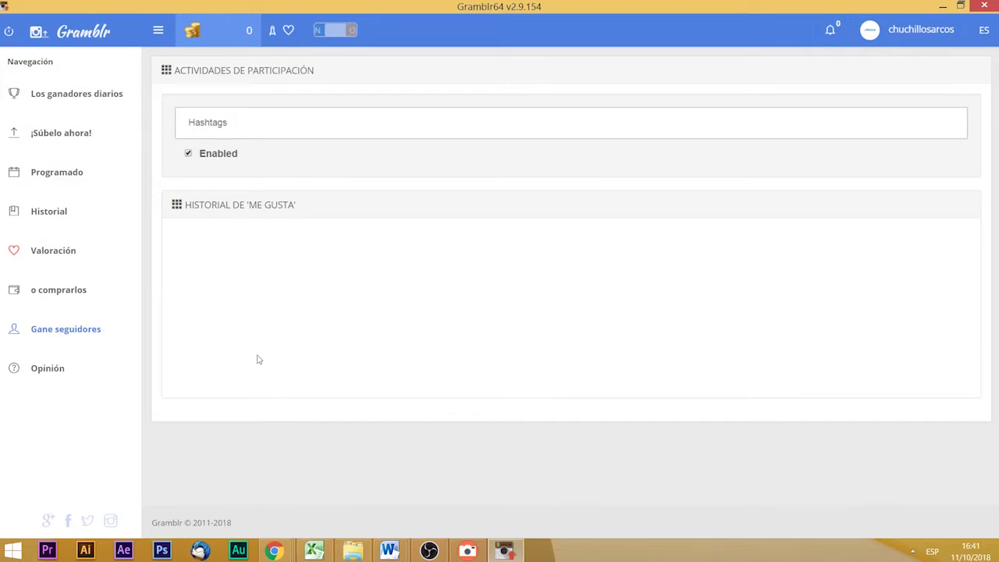
Add the engagement hashtags comida, chef, gastronomia and gastronomiafuncional from the suggestions.
click(192, 127)
text(comida)
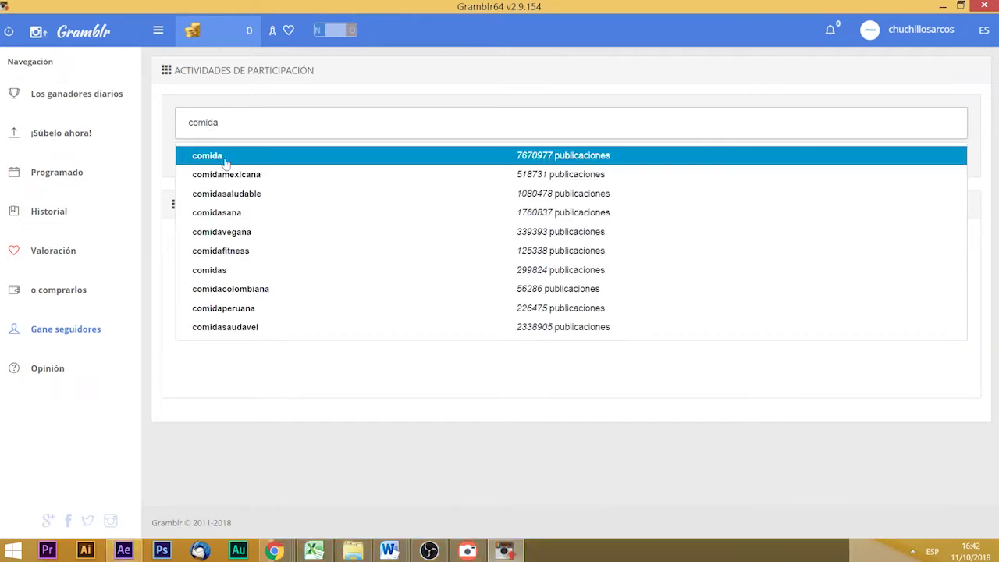
click(225, 156)
text(chef)
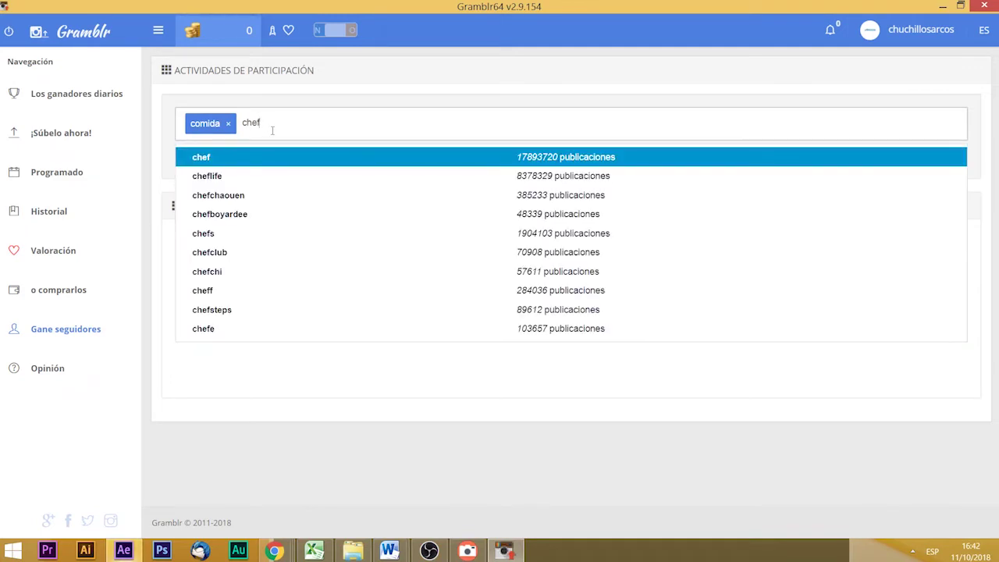
click(253, 162)
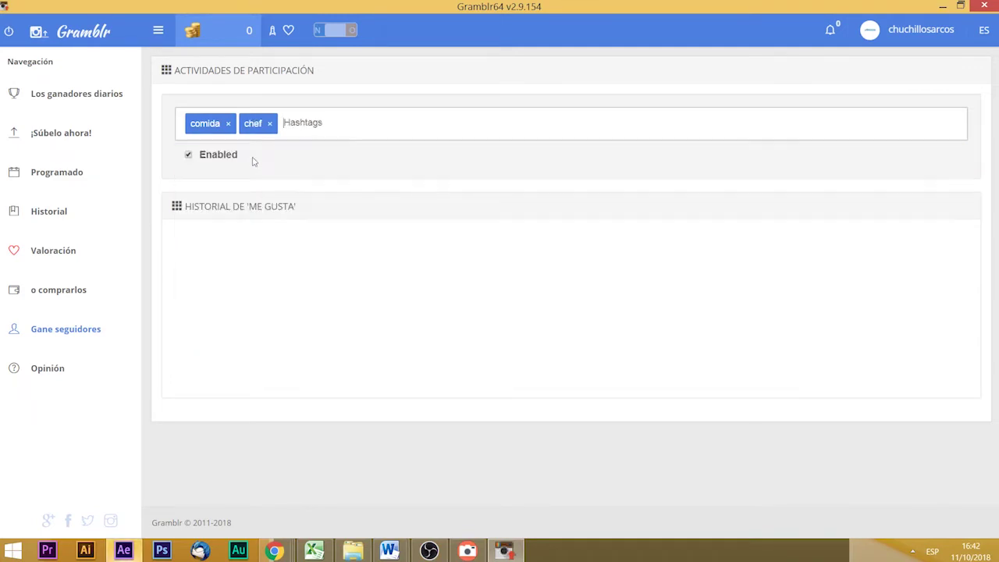
text(gastronomia)
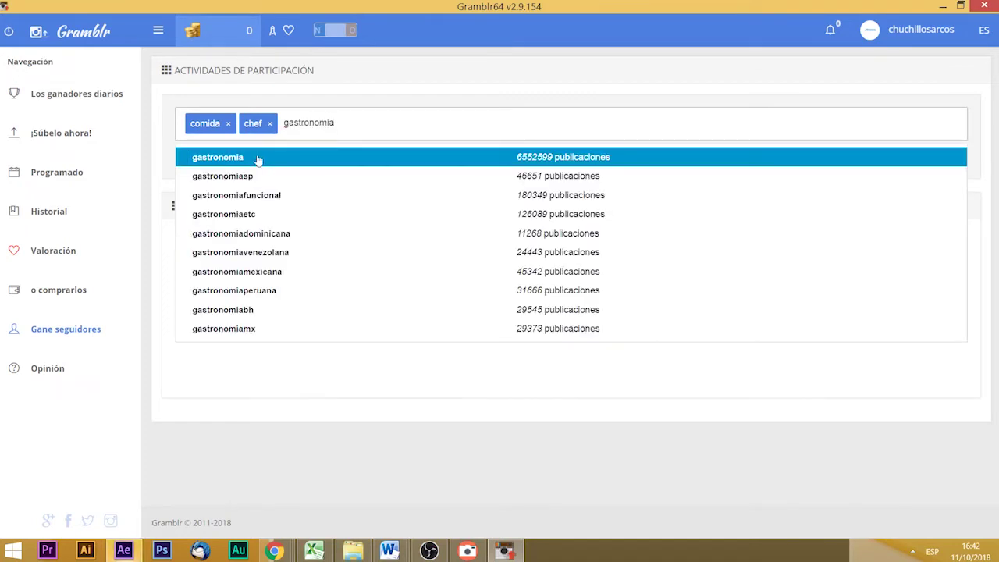
click(258, 159)
text(gast)
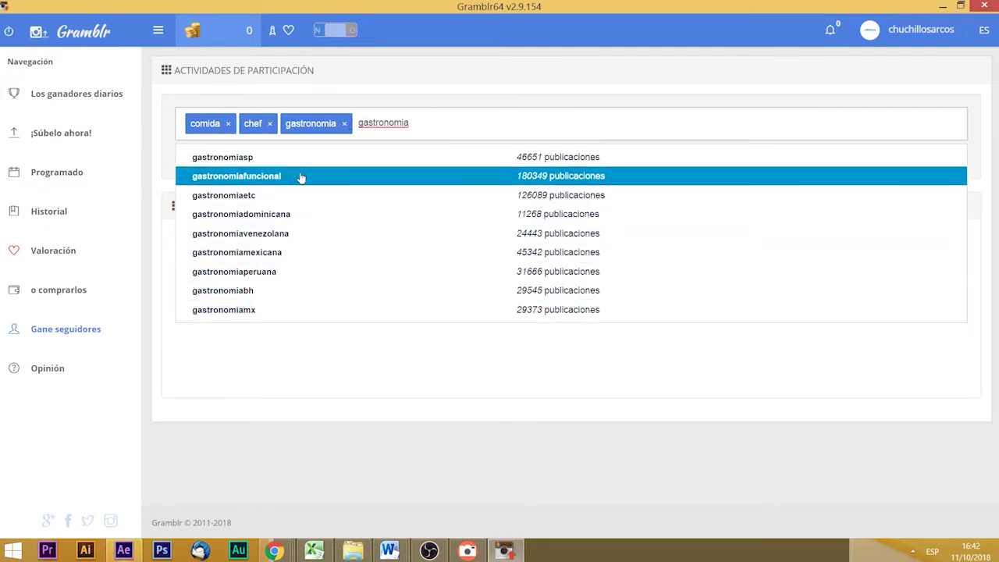
click(301, 179)
Add the knife-related hashtags cuchillos, cuchillosarcos and cuchilleria to the engagement hashtags.
text(cuchillos)
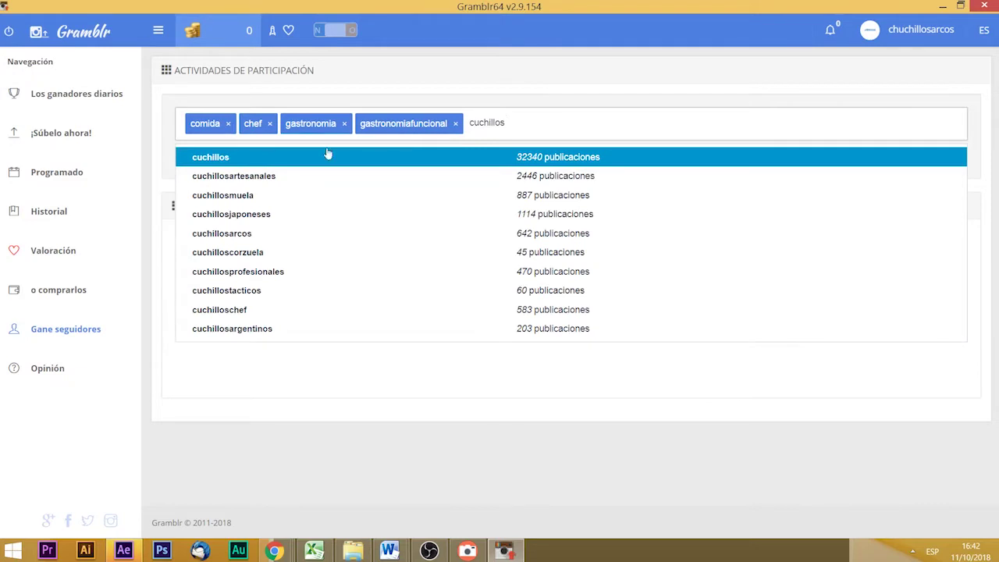
click(321, 159)
text(cuchillo)
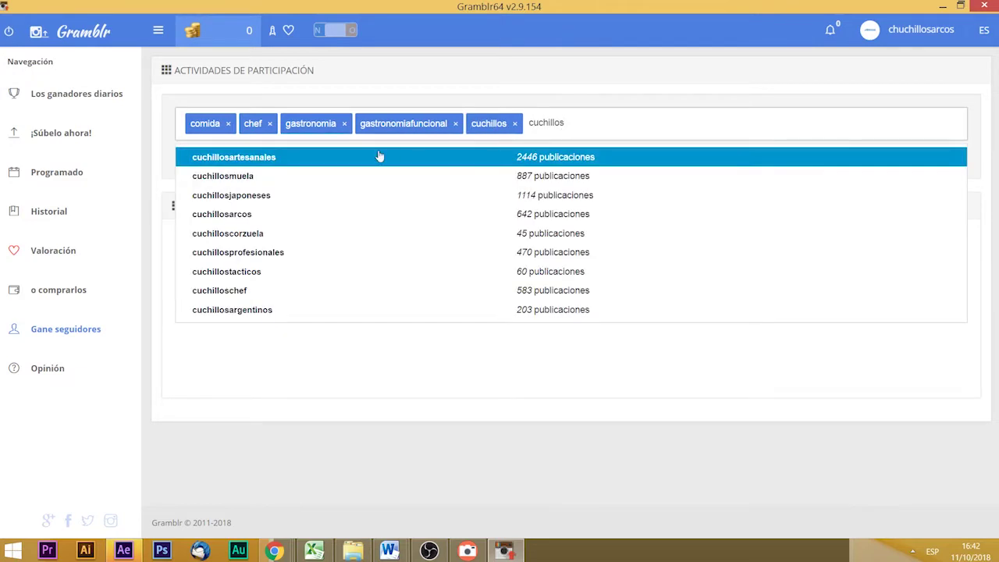
click(274, 215)
text(cuchil)
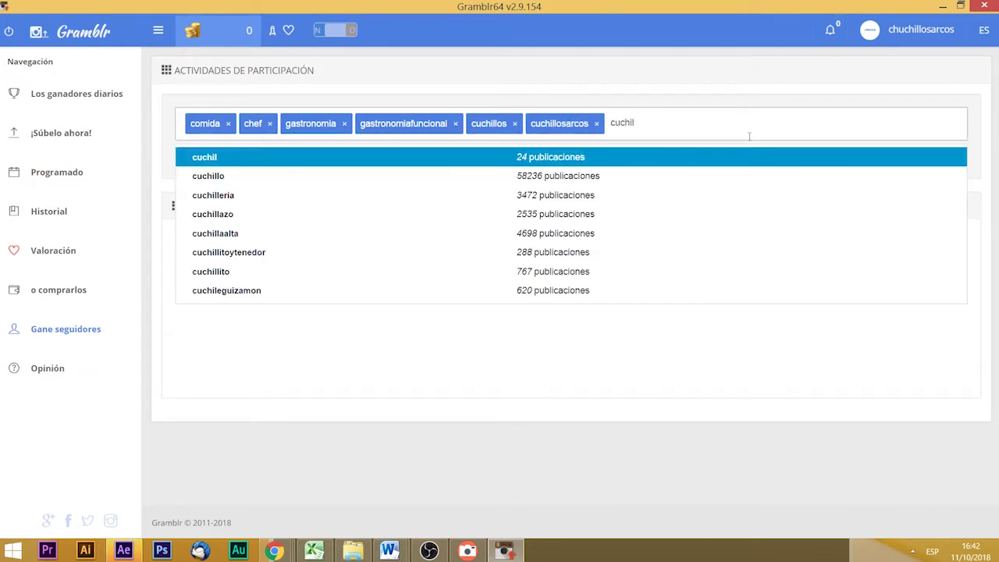
text(los)
click(295, 201)
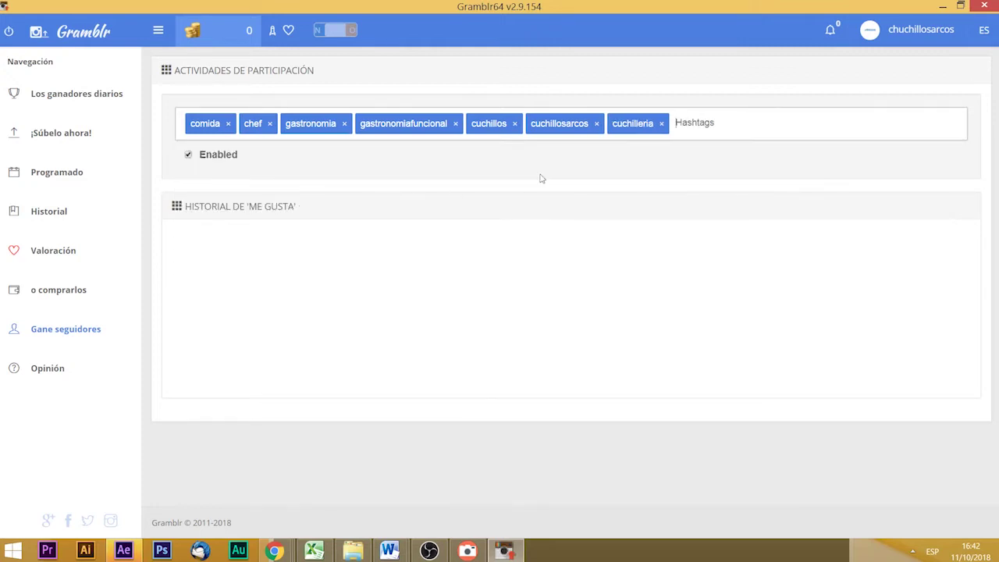
text(cont)
key(BackSpace)
key(BackSpace)
key(BackSpace)
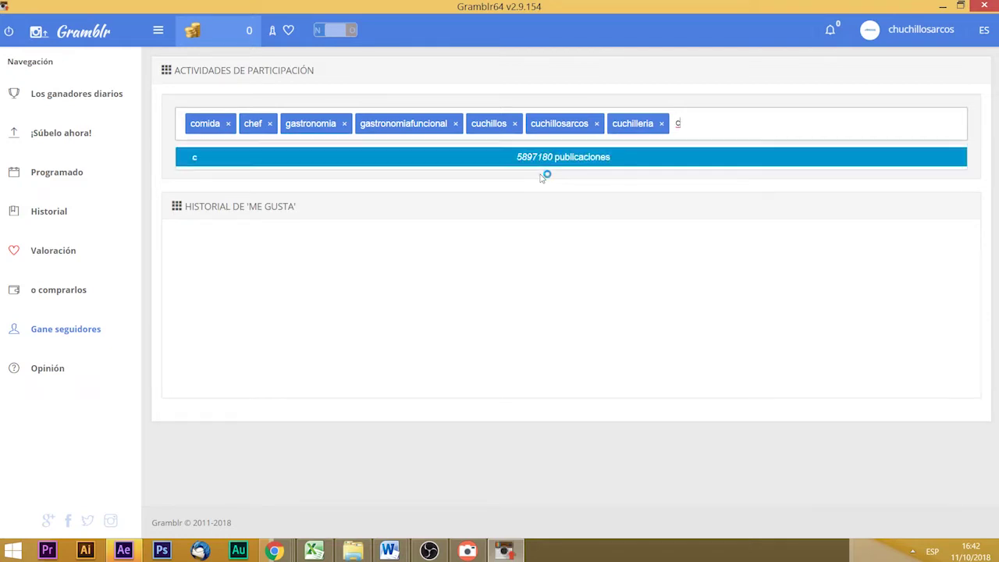
key(BackSpace)
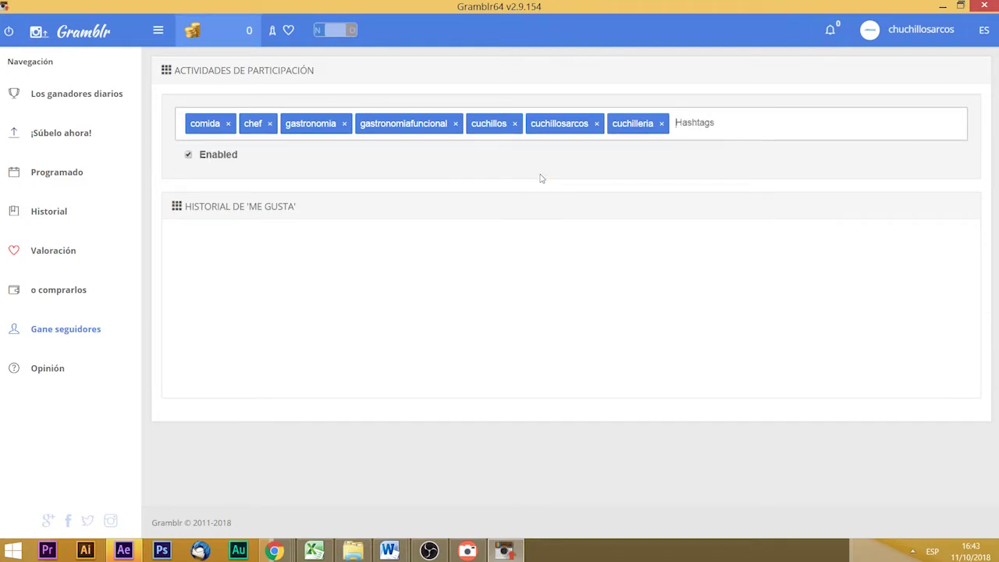
Search the hashtag suggestions for acero and add aceroinoxidable to the engagement hashtags.
text(acero)
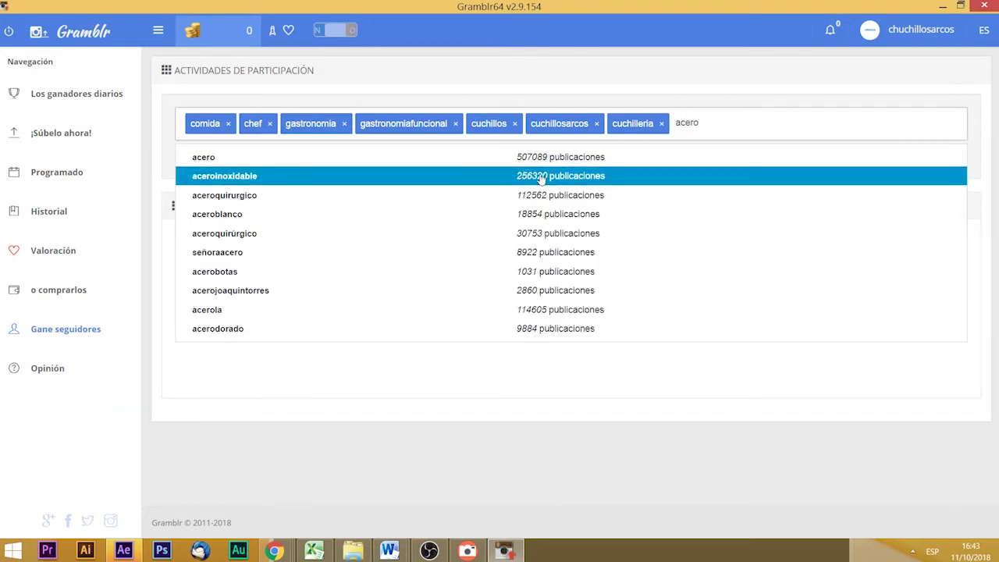
click(307, 177)
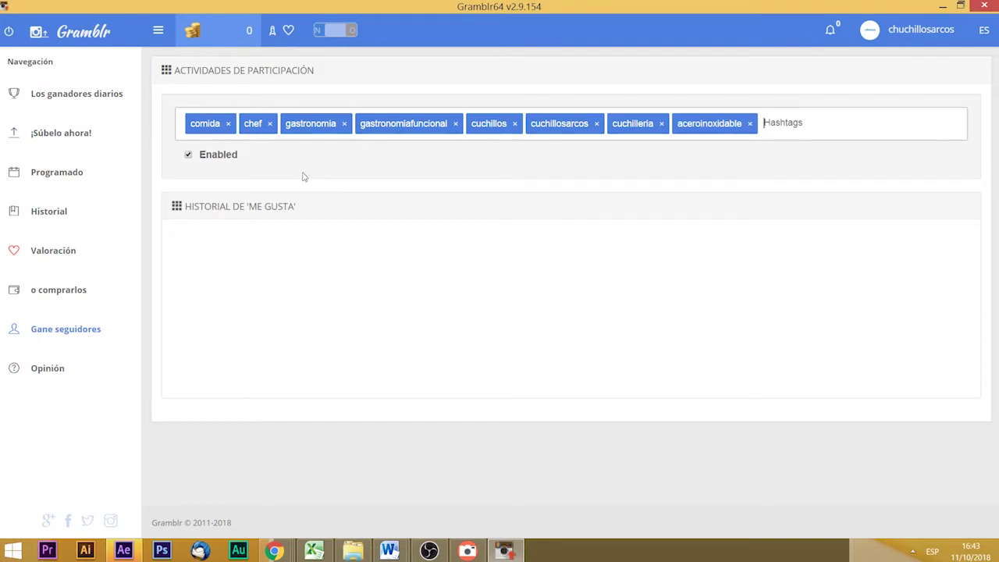
Add the hashtag cuchillosespañoles and remove it again from the engagement hashtags.
text(cudhillosespa)
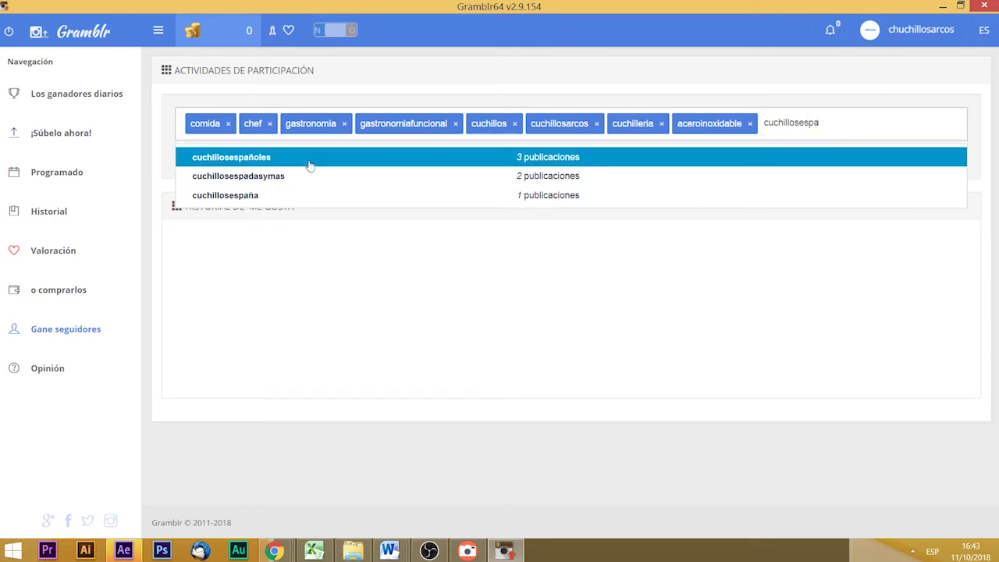
click(309, 163)
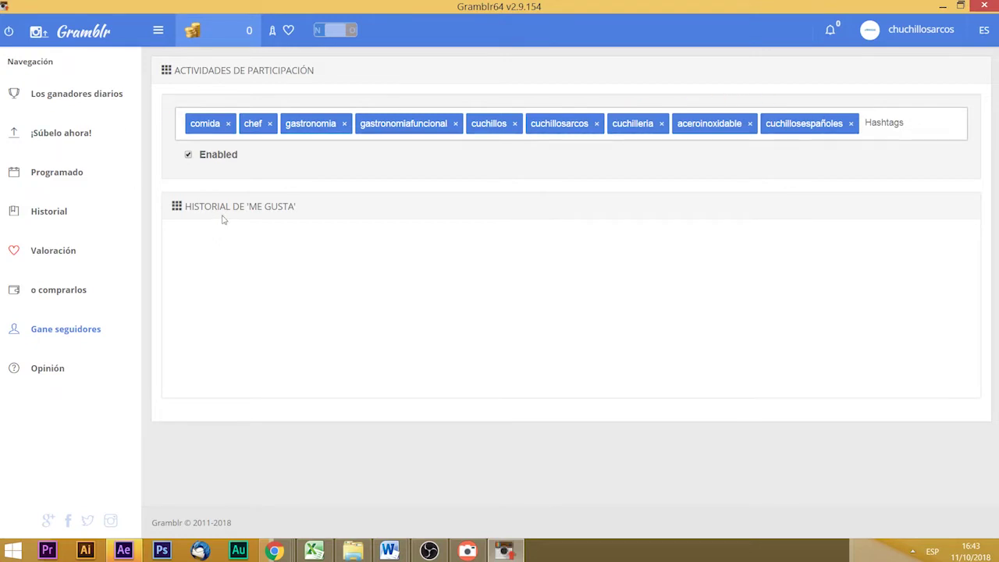
click(849, 125)
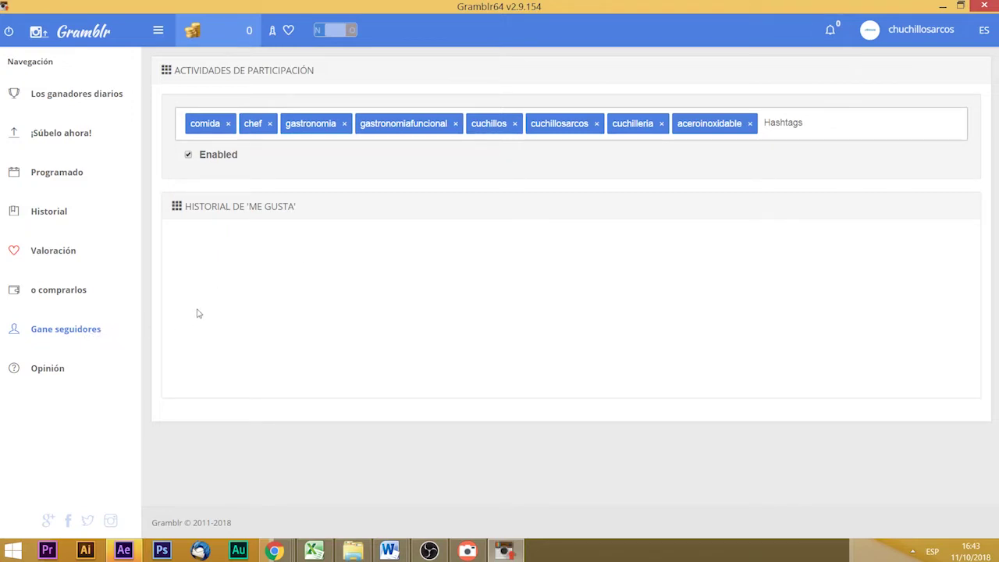
Open the Opinión feedback form.
click(57, 371)
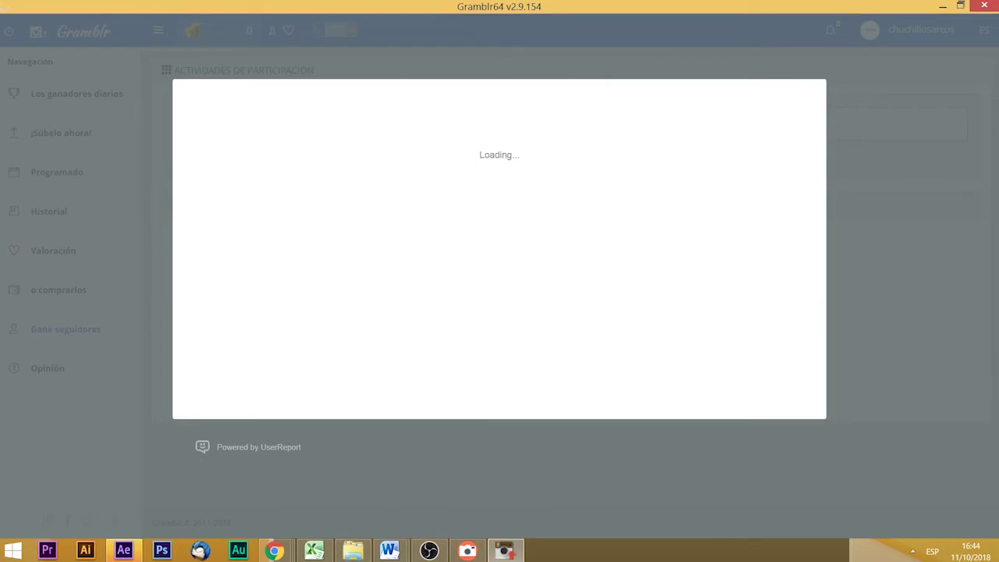
click(504, 551)
click(504, 551)
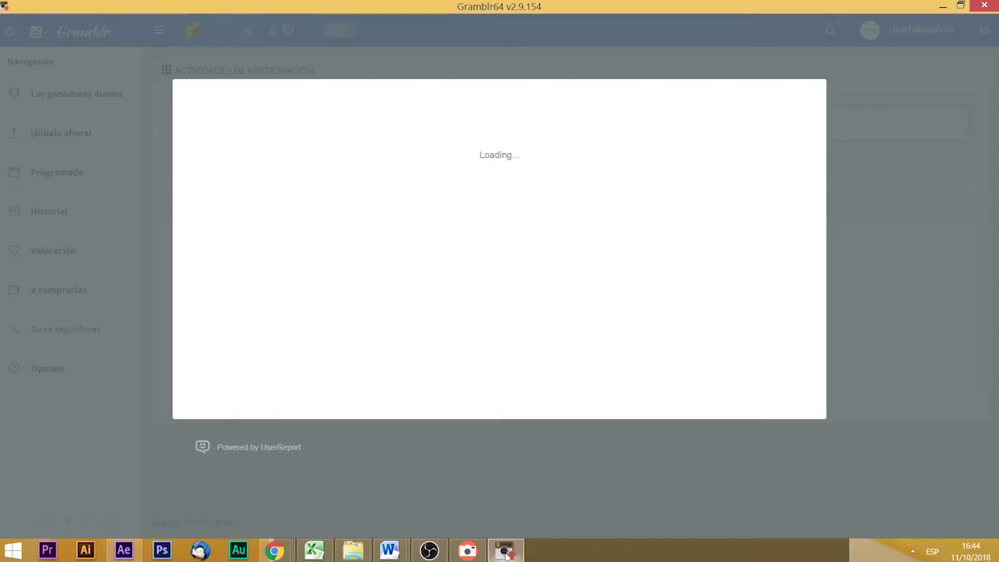
Minimize Gramblr and close the After Effects window.
click(504, 551)
click(841, 87)
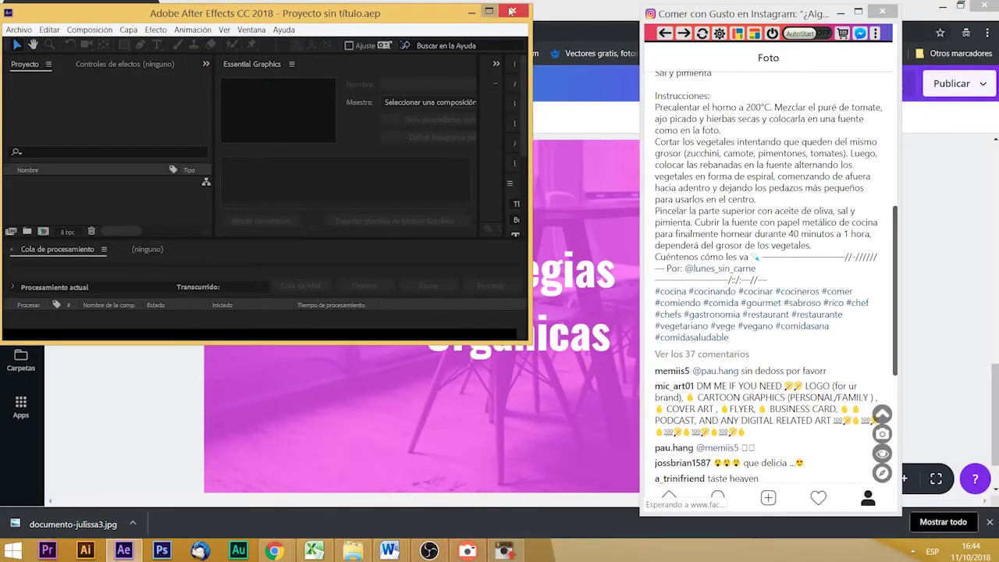
click(512, 11)
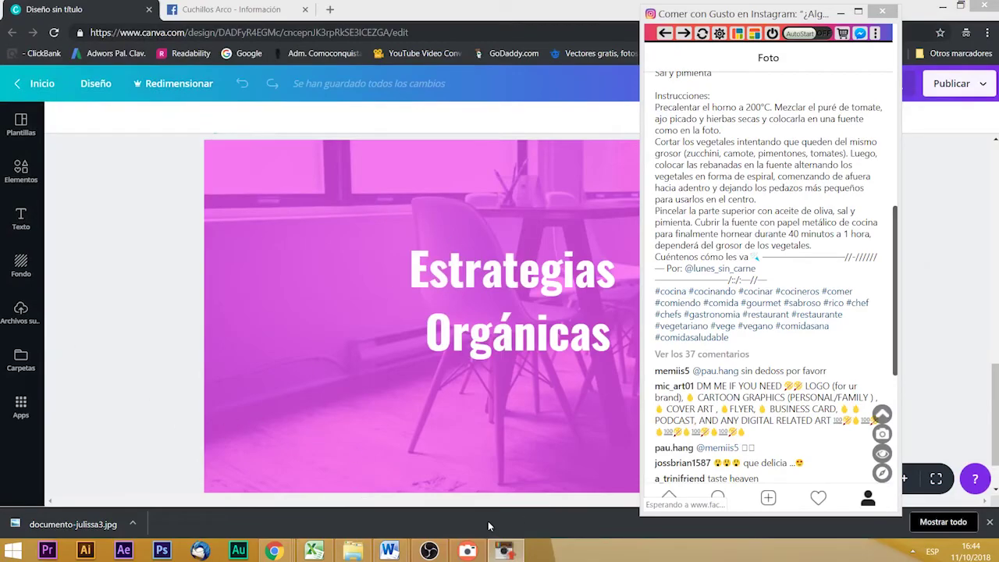
Switch back to Gramblr and close the UserReport feedback form without submitting it.
click(504, 551)
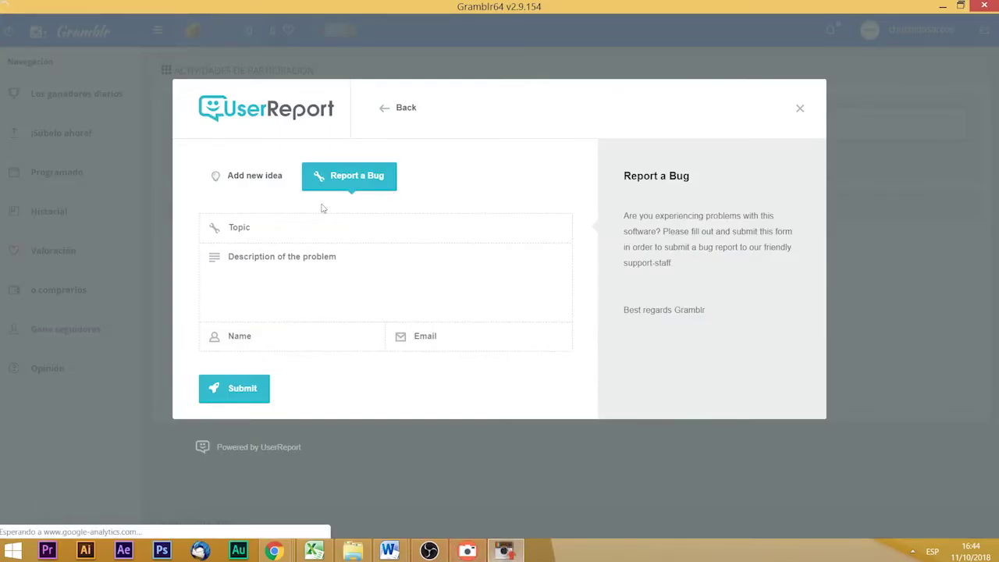
click(798, 111)
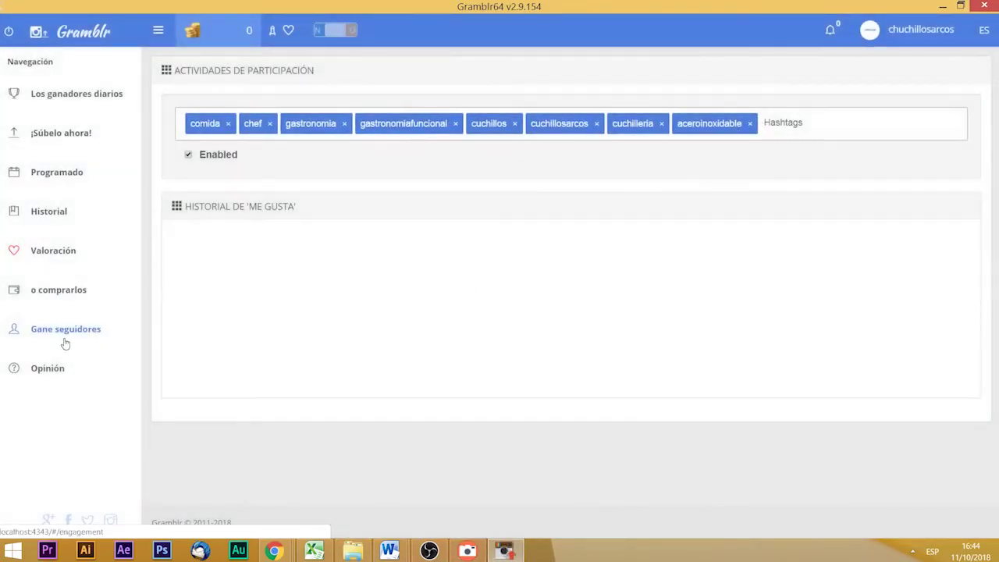
Open the Valoración section and like the offered images one after another to earn coins.
click(47, 251)
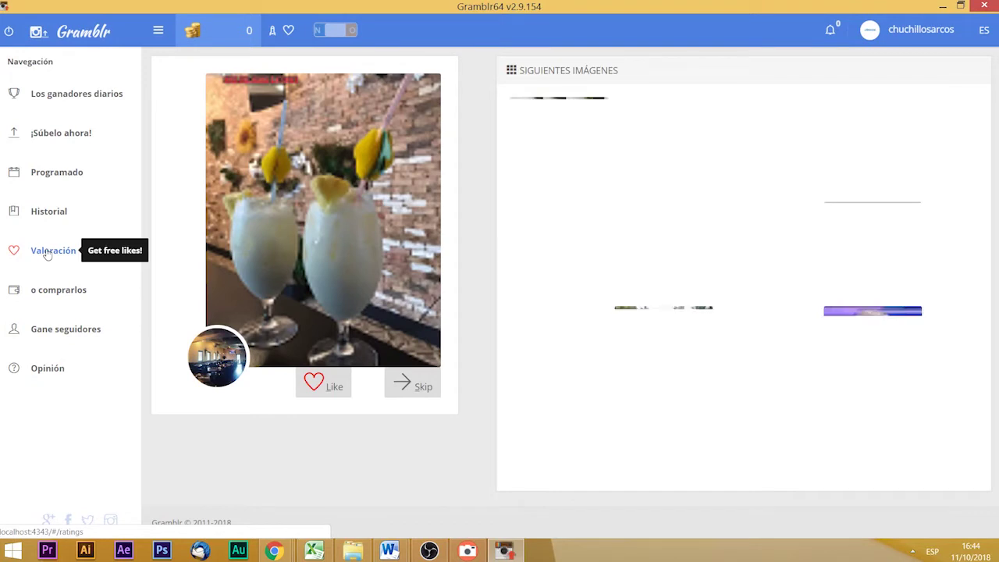
click(325, 260)
click(317, 386)
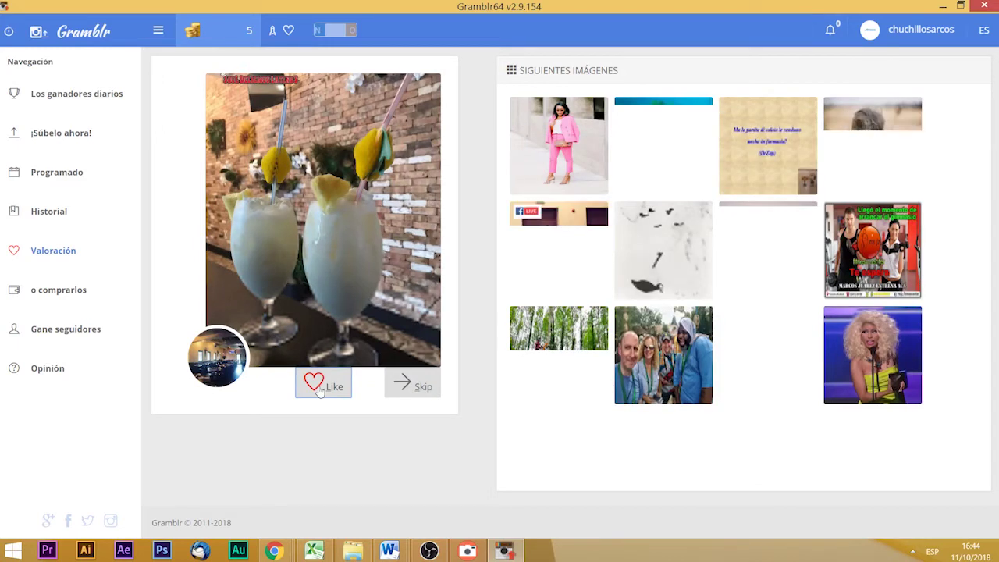
click(317, 386)
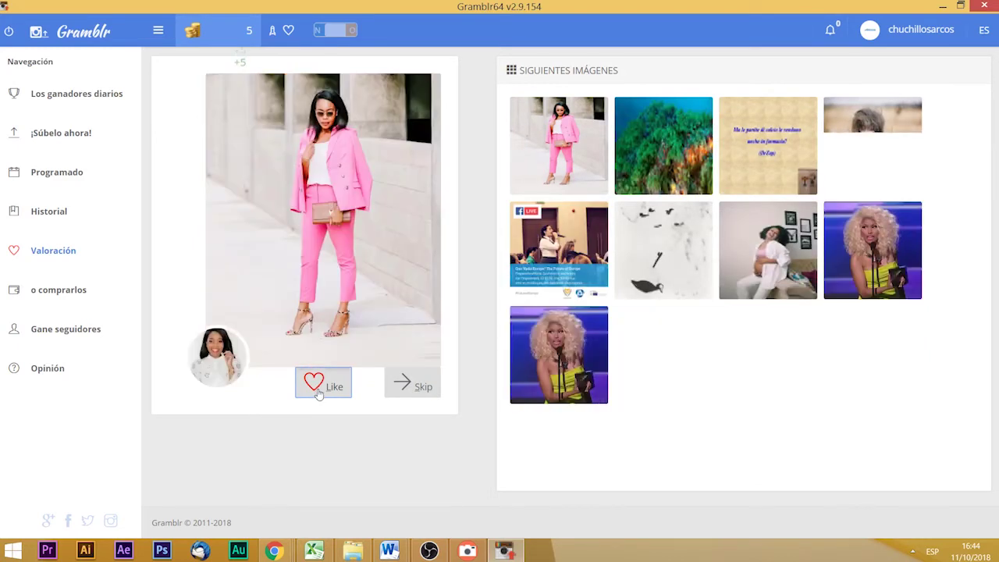
click(317, 386)
click(319, 394)
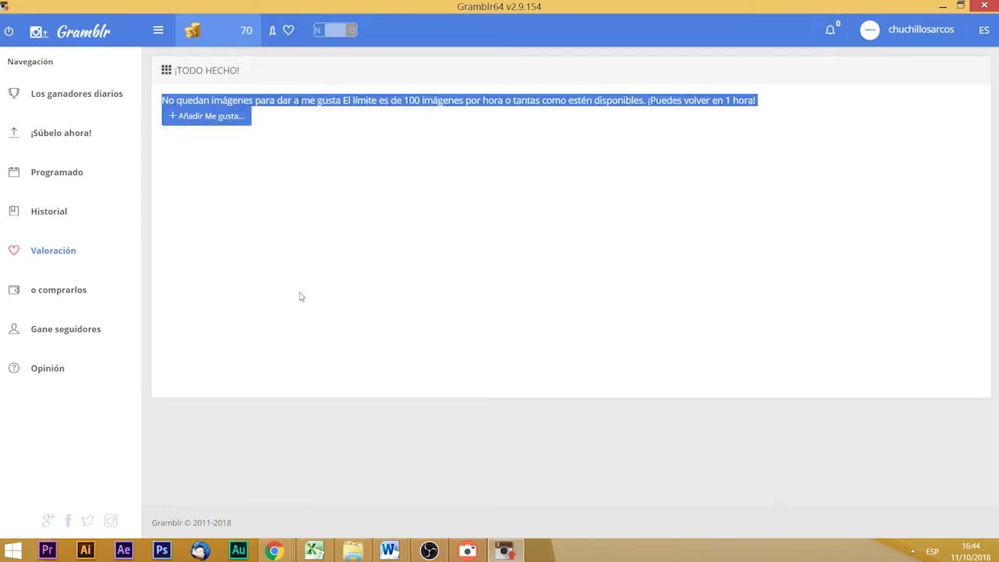
Look over the engagement hashtags under Gane seguidores and return to the Valoración images.
click(296, 99)
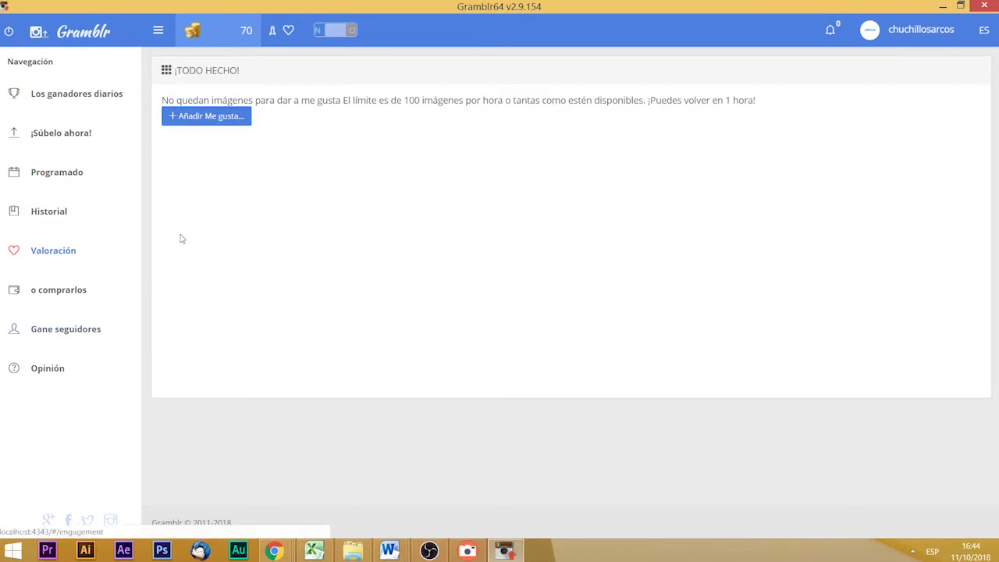
click(50, 332)
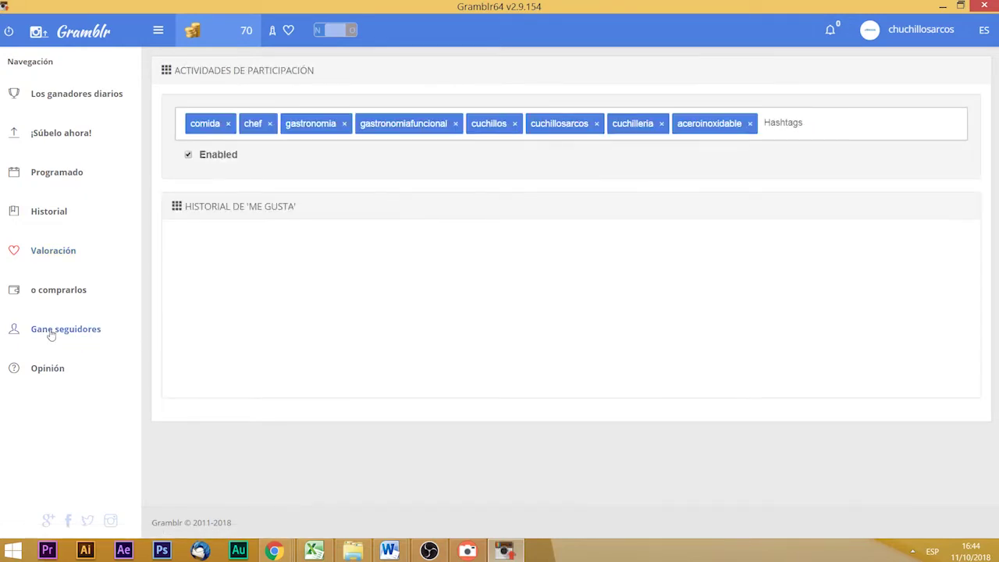
click(31, 253)
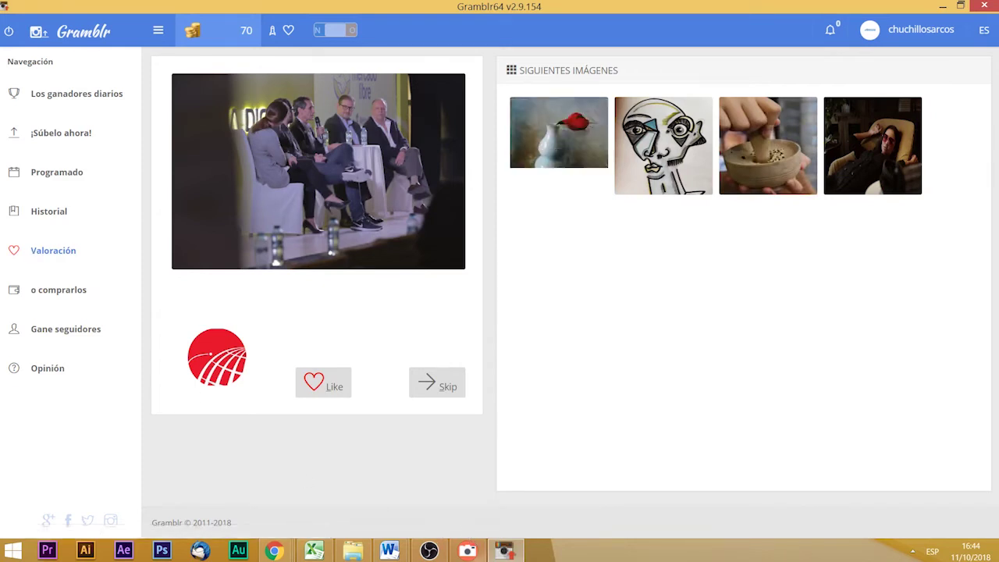
Switch to the Instagram window and go back from the ratatouille post to the #cuchillos hashtag page.
click(468, 551)
scroll(822, 300, up, 10)
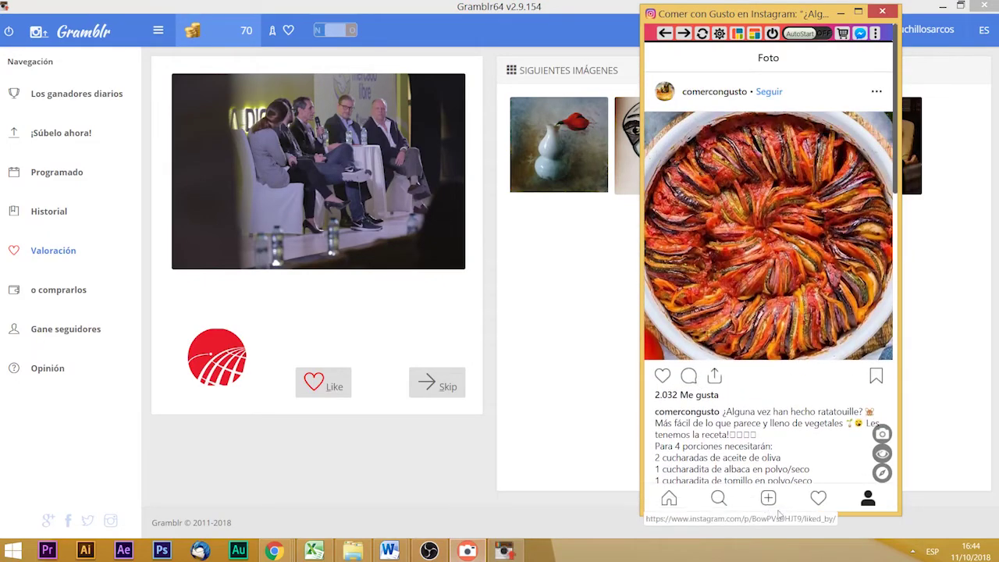
scroll(691, 334, down, 3)
scroll(662, 161, up, 3)
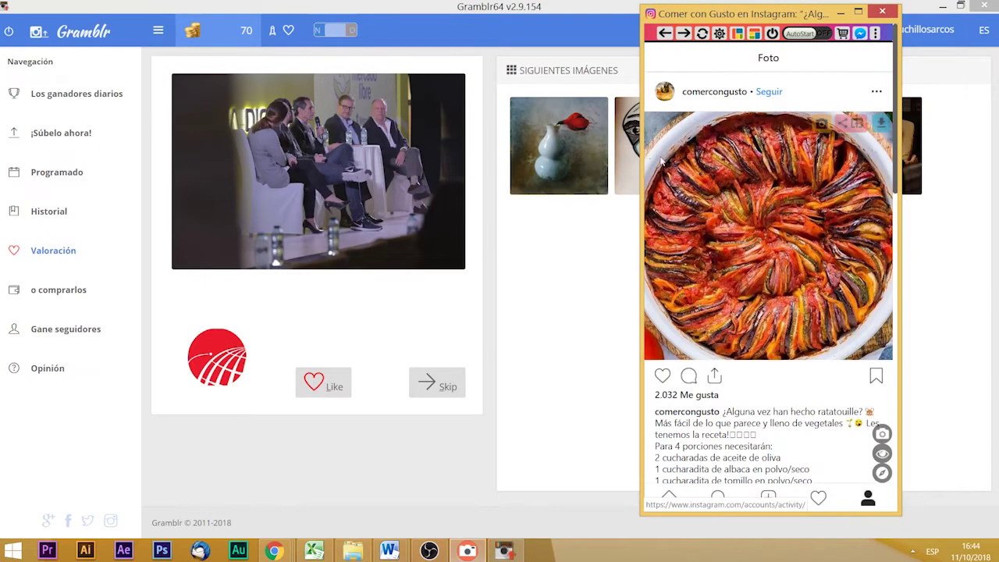
click(666, 35)
click(666, 34)
click(668, 38)
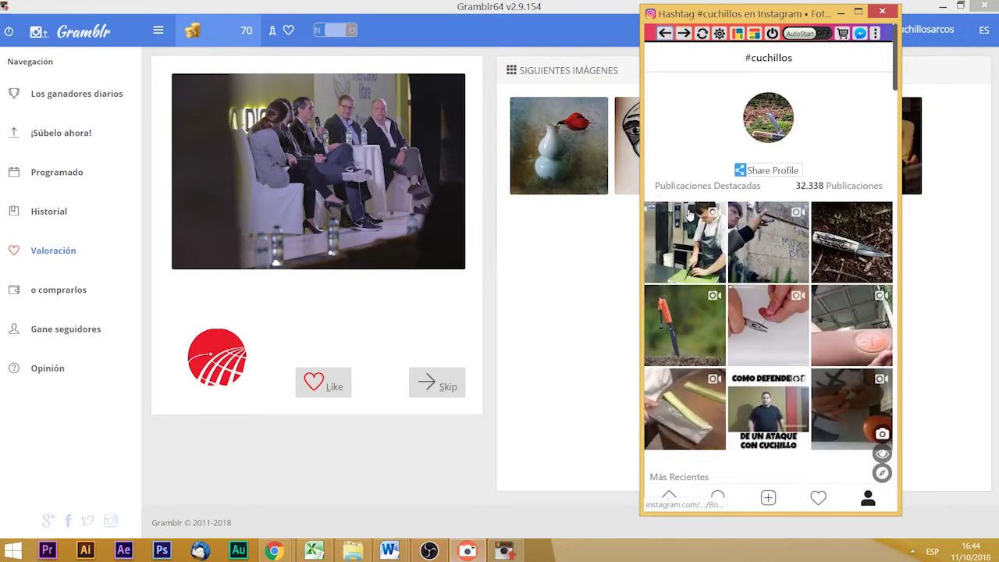
Open the featured tanimboca_knives post, examine its hashtags, and follow #cuchillos back to the hashtag page.
click(830, 224)
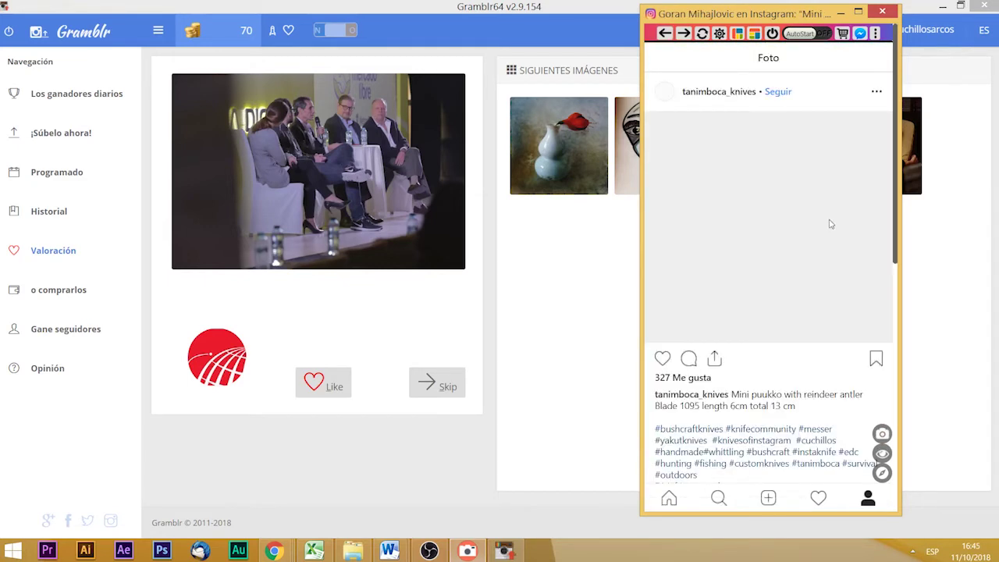
drag(897, 143, 906, 170)
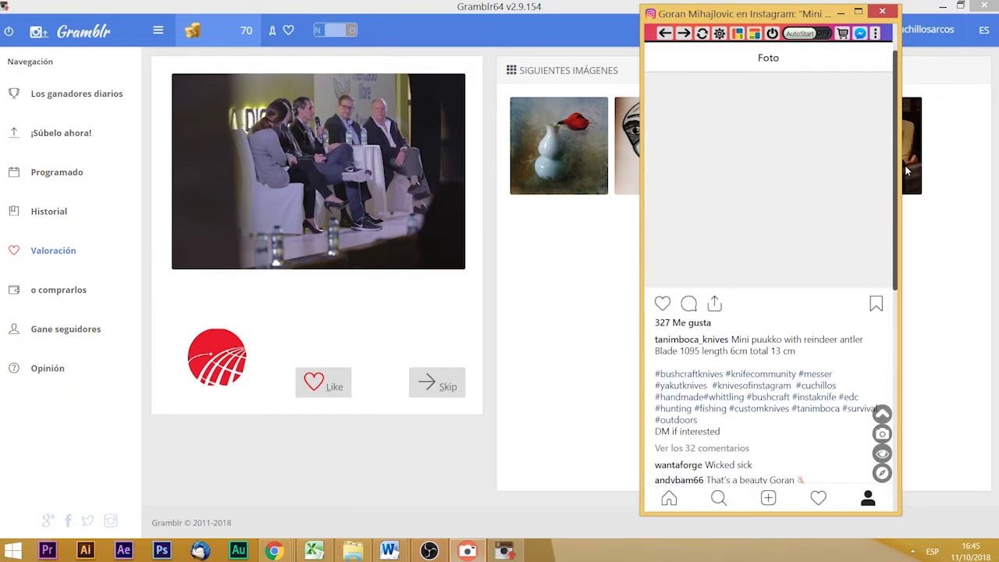
drag(906, 170, 906, 174)
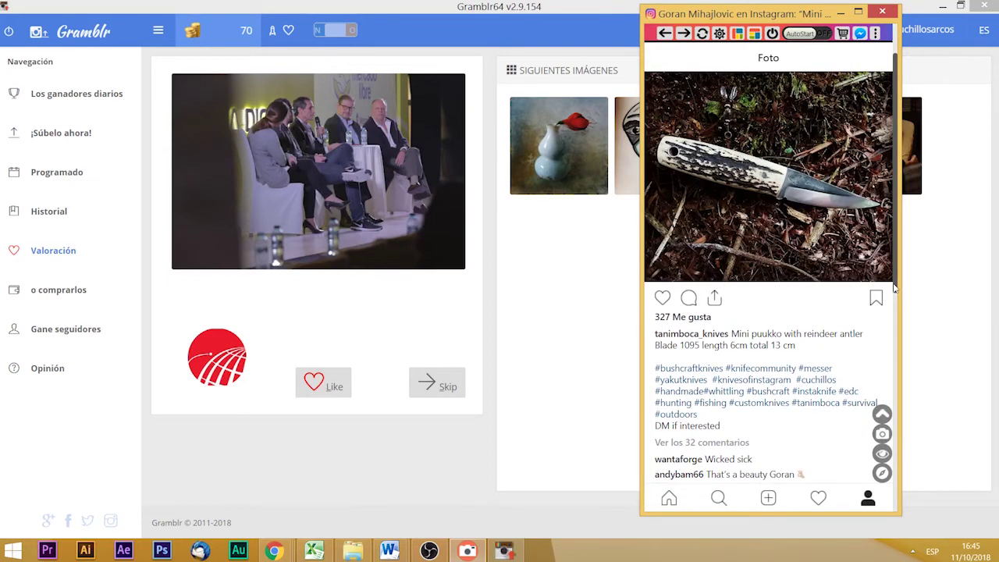
scroll(892, 263, up, 1)
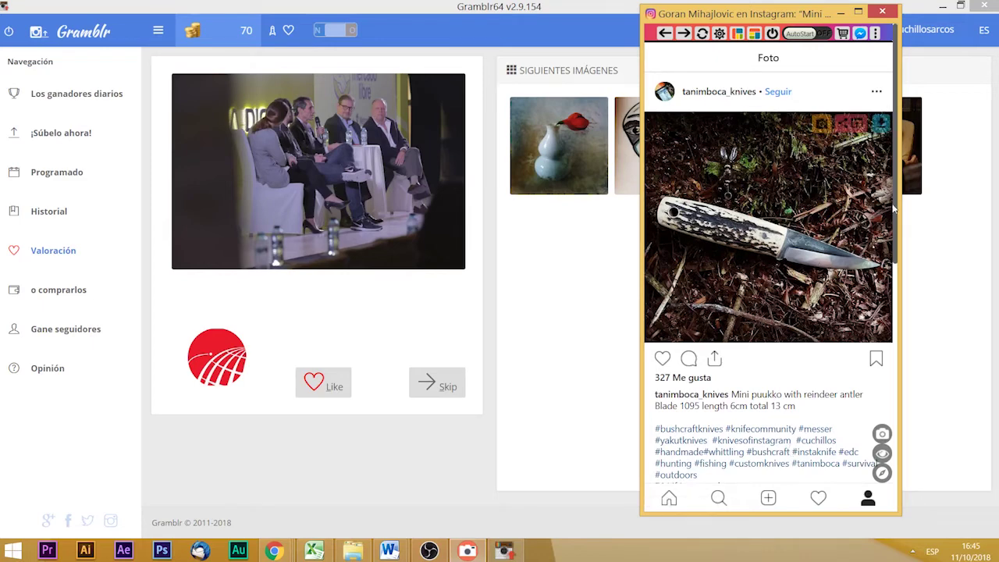
scroll(741, 363, down, 1)
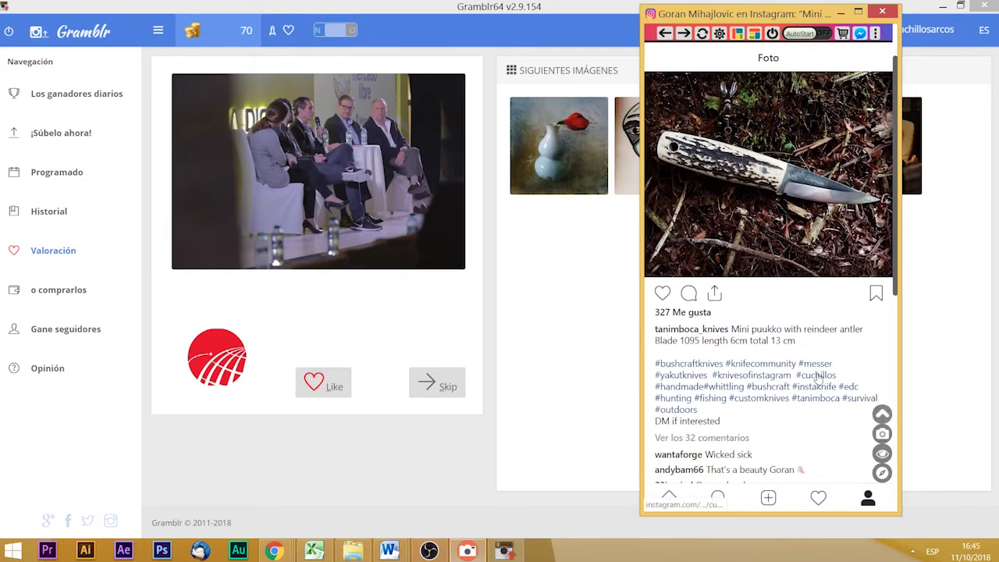
click(817, 376)
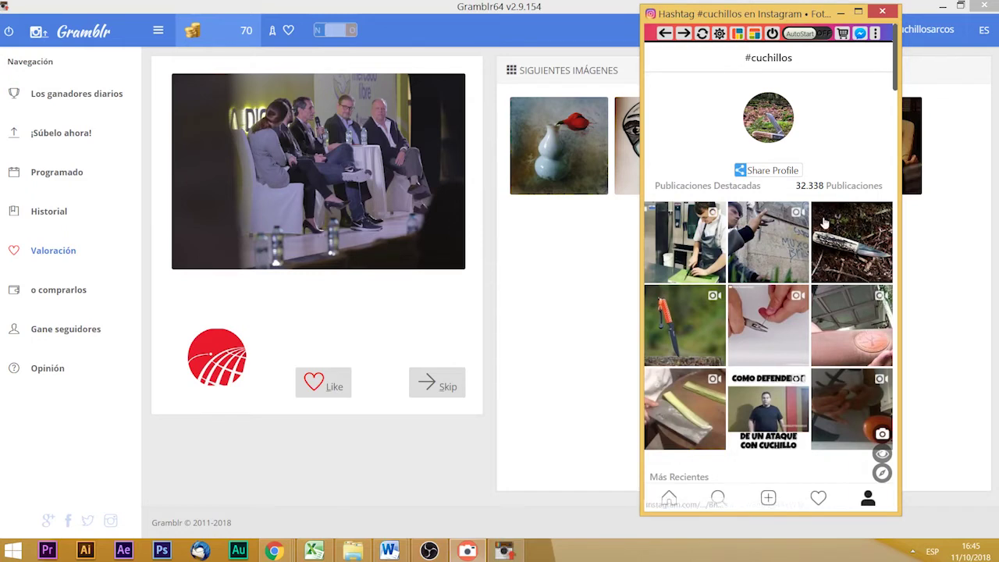
Switch back to Gramblr and open the Añadir Me gusta form.
click(439, 3)
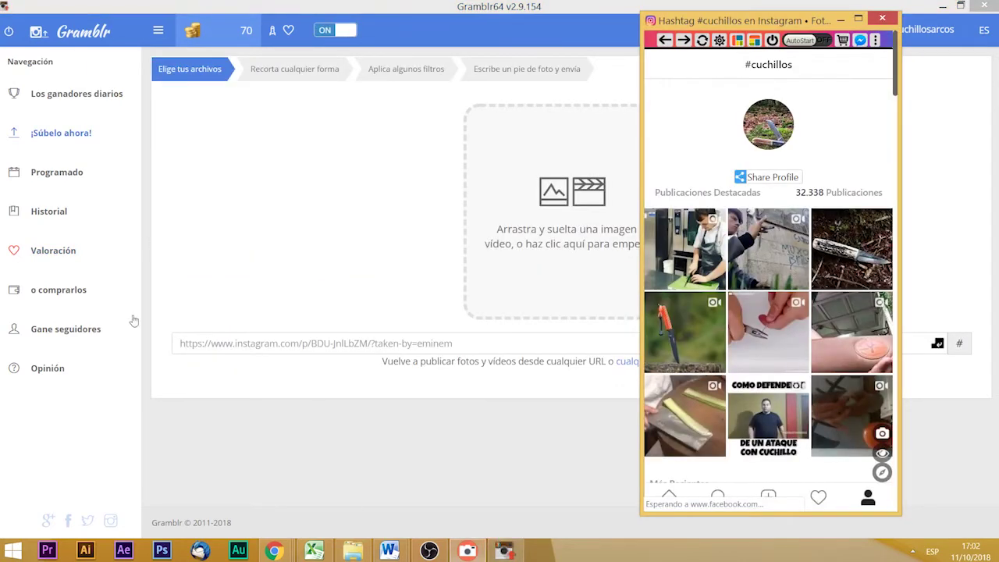
click(281, 249)
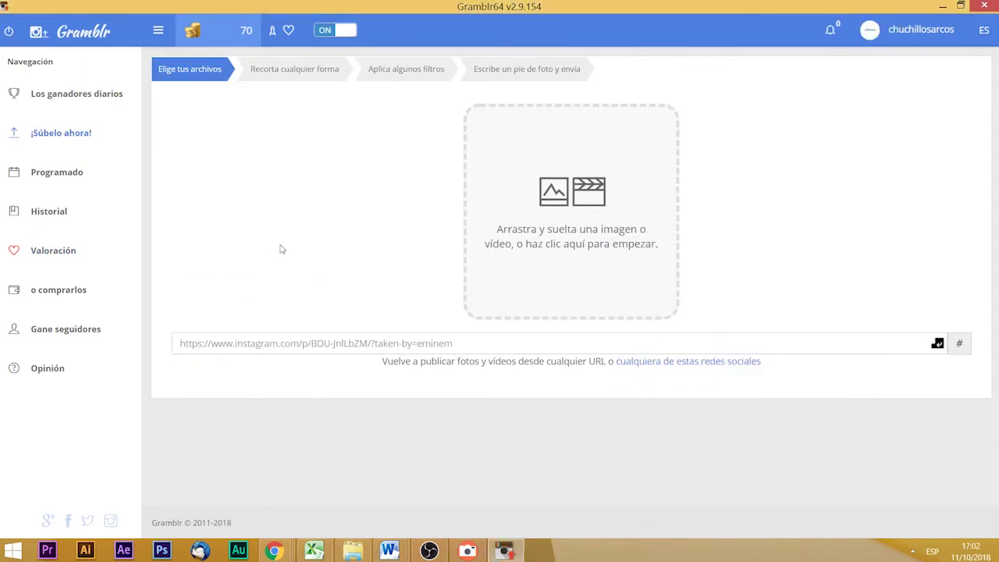
click(287, 31)
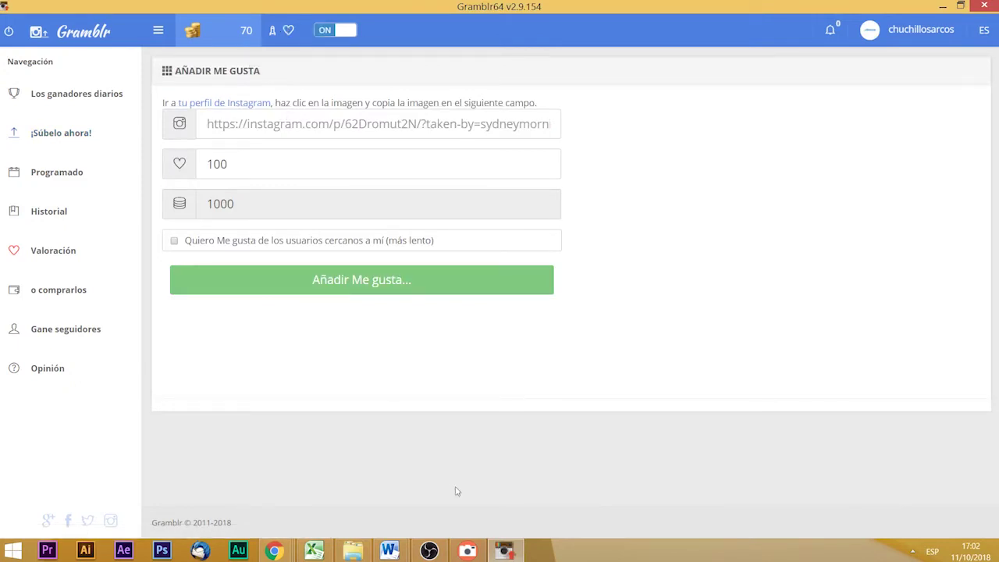
Switch to the Instagram window, open the home feed and find the brand's blue-handled knife post.
click(503, 551)
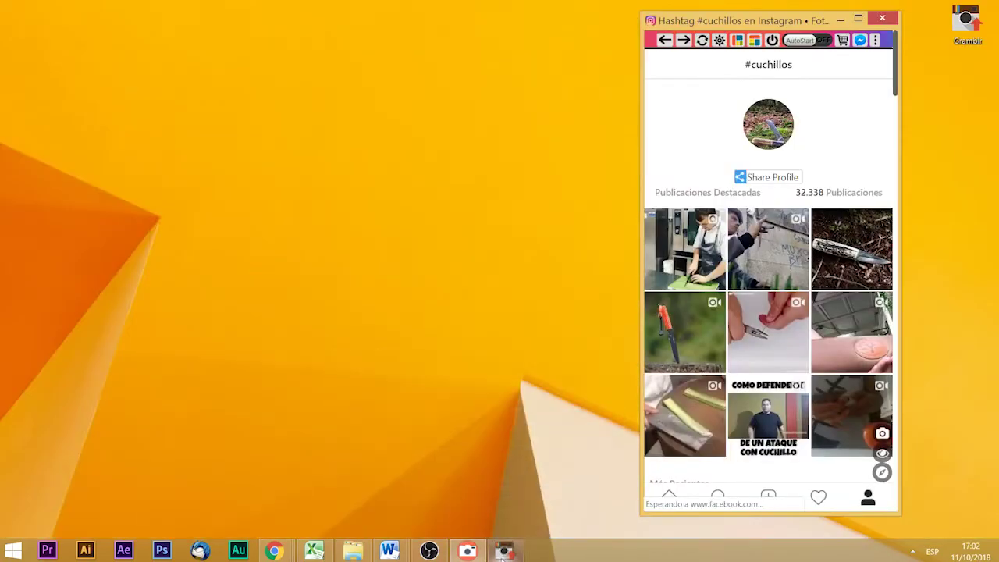
click(503, 551)
click(471, 552)
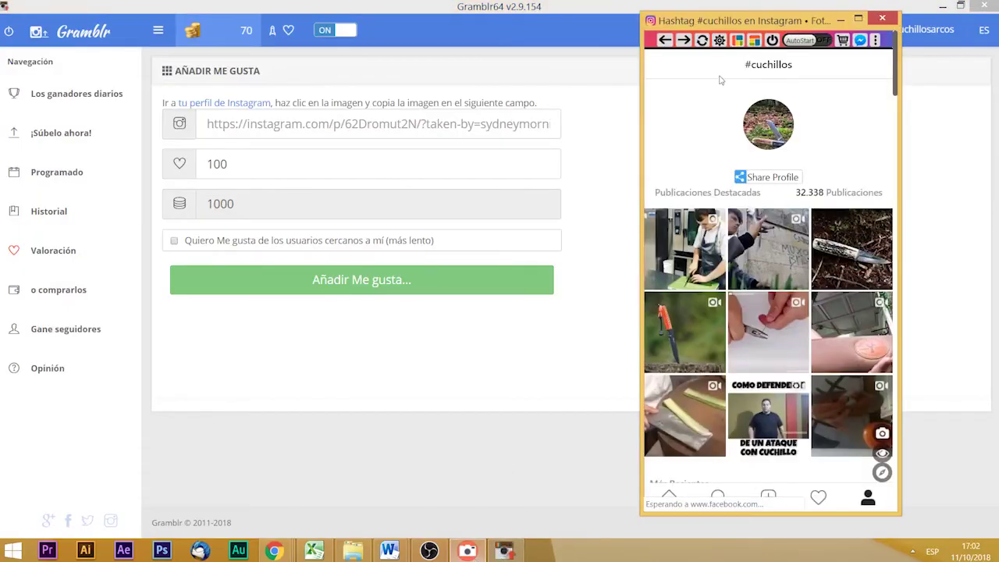
click(668, 500)
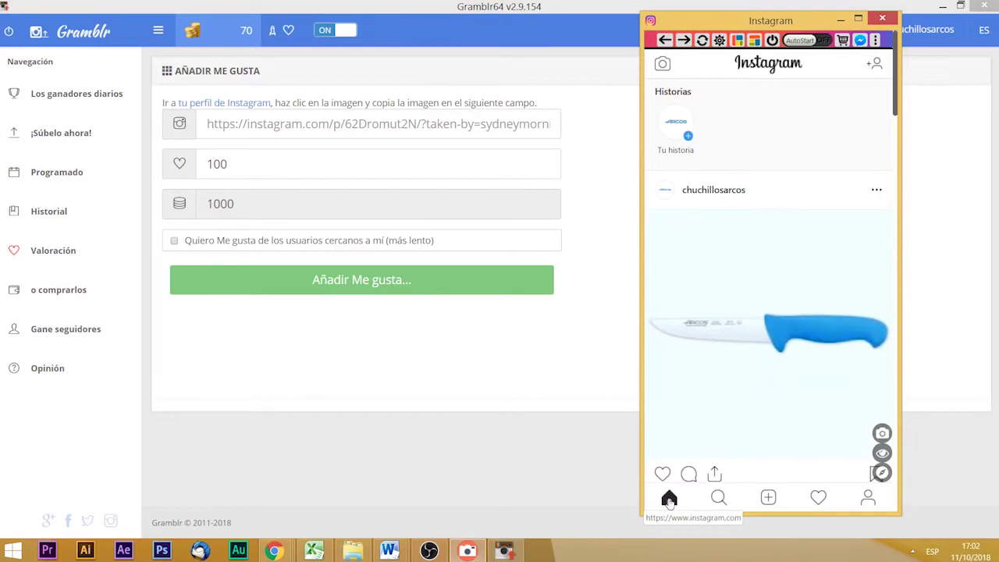
scroll(733, 337, down, 5)
scroll(733, 337, down, 5)
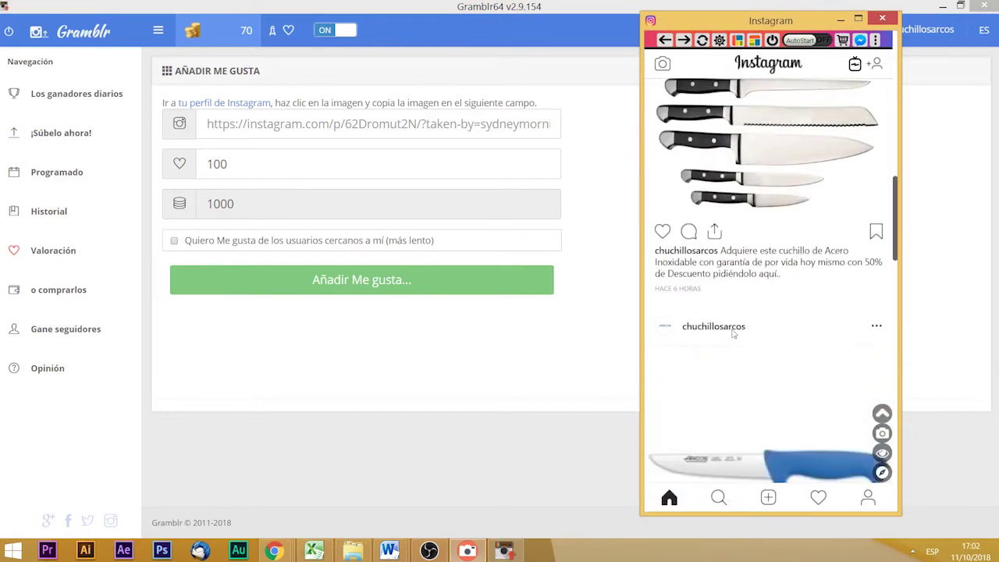
scroll(734, 334, up, 2)
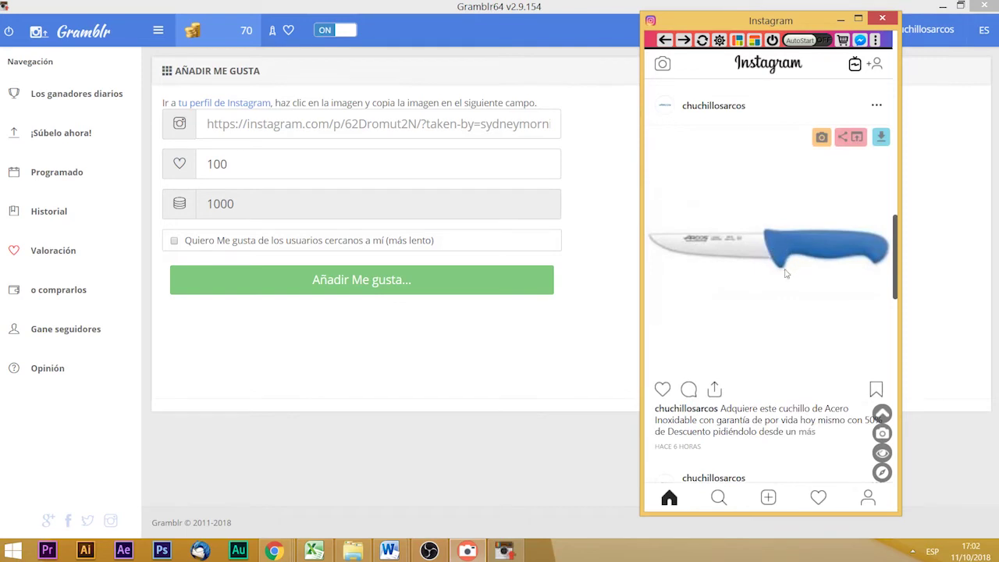
Open the blue-handled knife publication on its own page and copy its link.
click(875, 105)
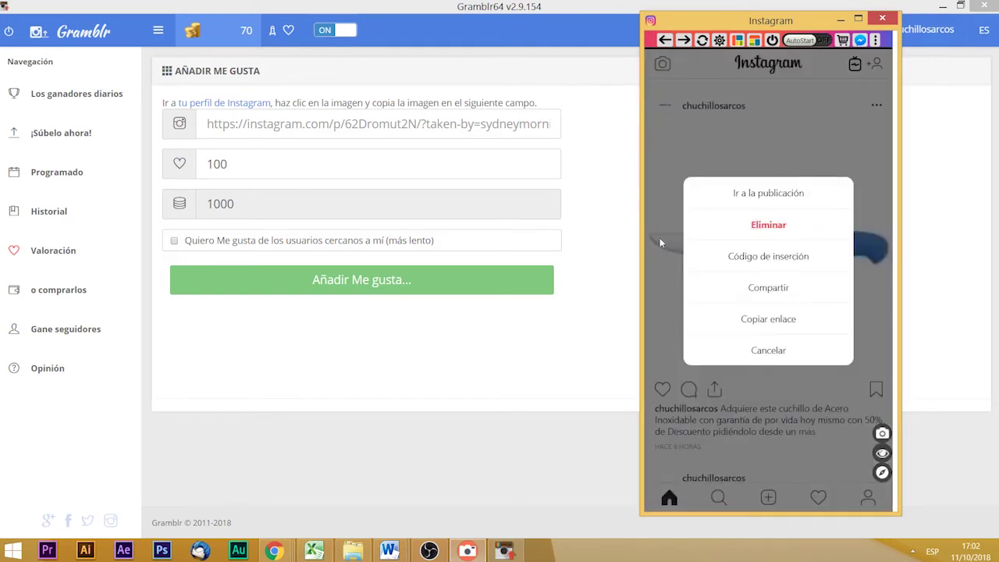
click(659, 243)
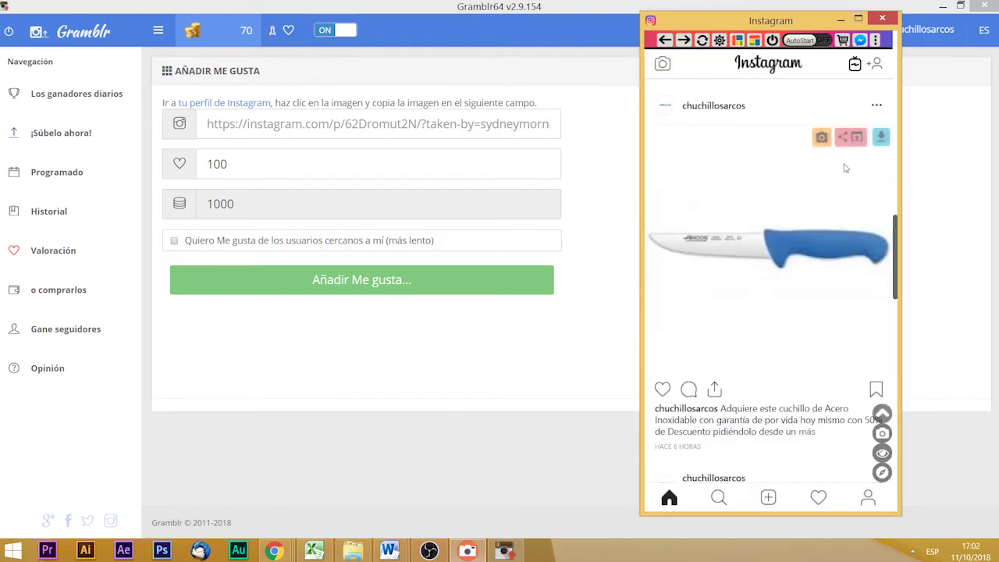
click(875, 104)
click(756, 199)
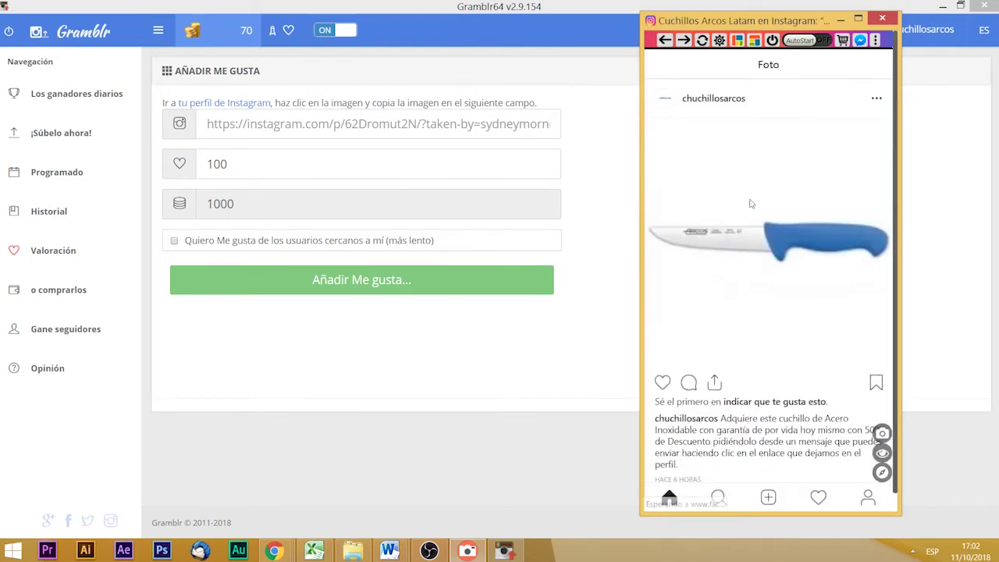
click(875, 98)
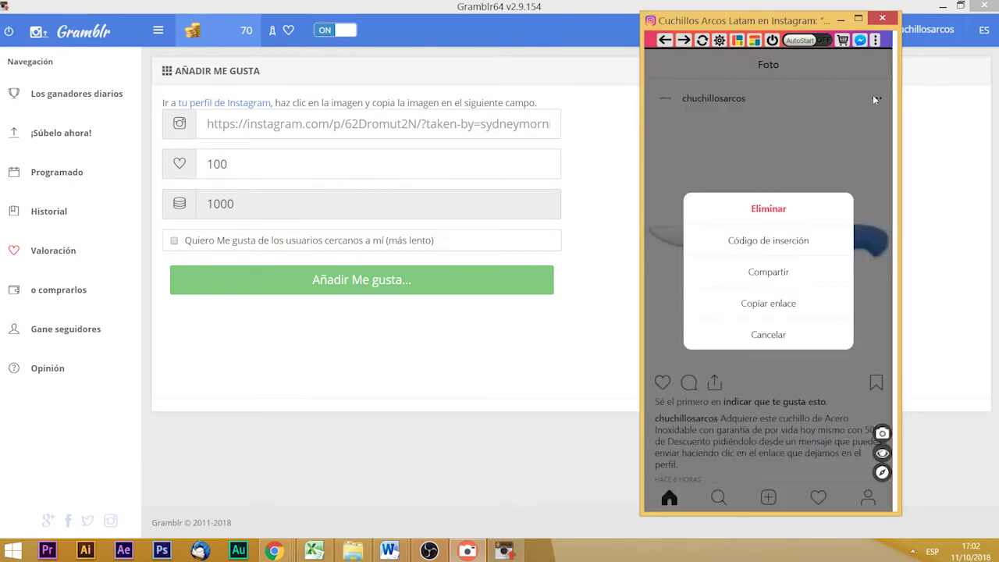
click(761, 304)
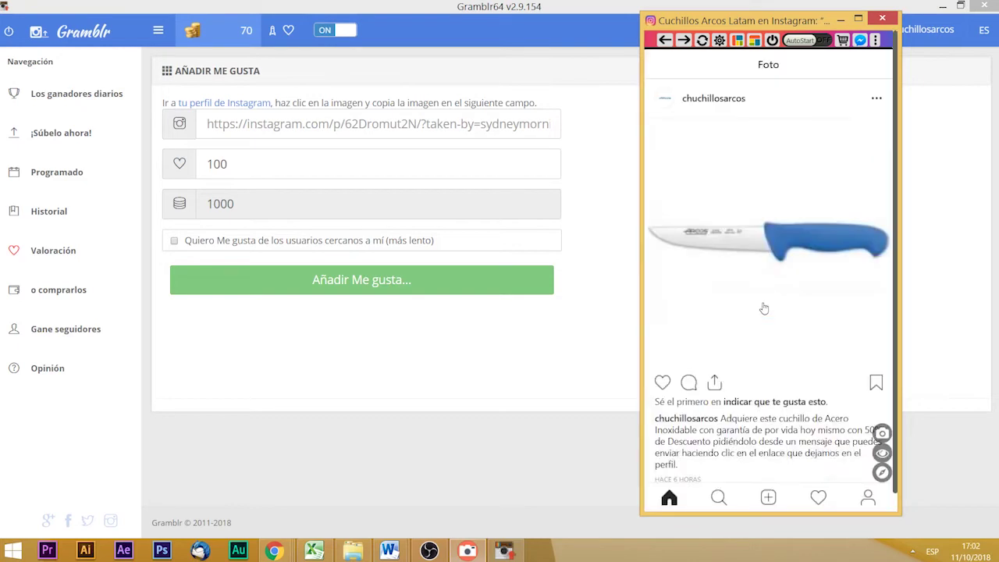
click(286, 141)
click(284, 129)
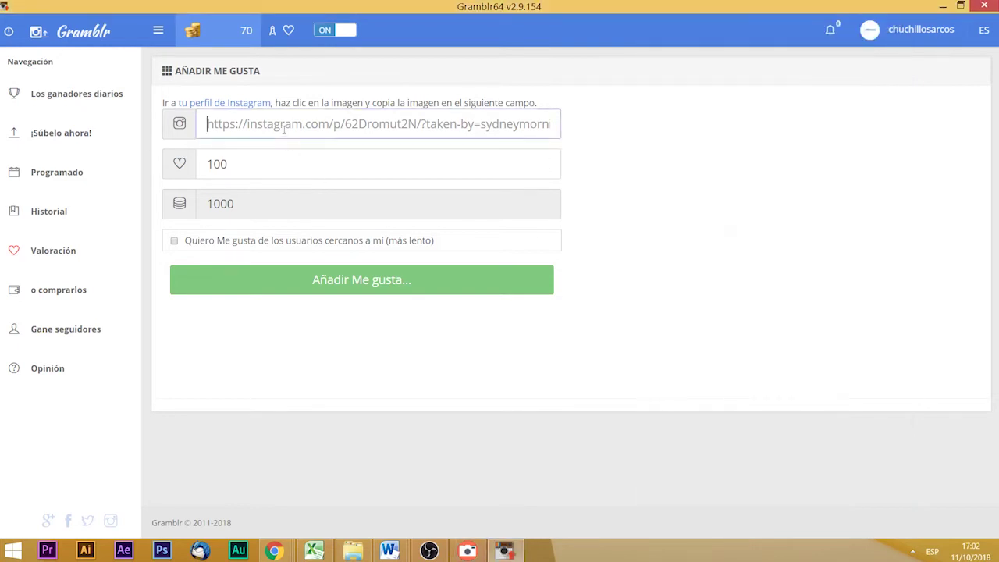
text(https://www.instagram.com/p/BozBGgABn5t/?utm_source=ig_web_copy_link)
key(Return)
Set the number of likes to 10 and try to submit the like request.
click(267, 174)
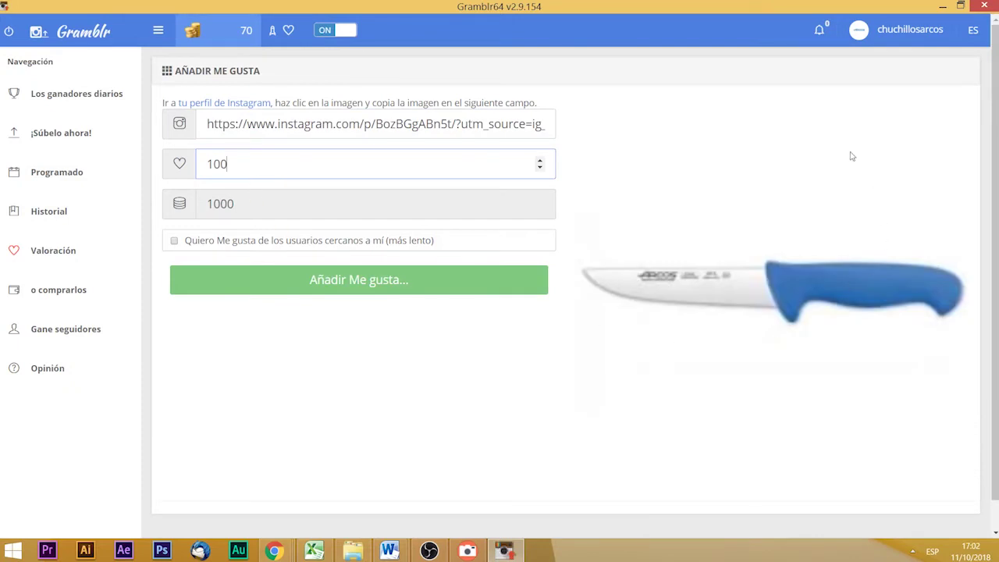
double_click(218, 167)
text(10)
click(277, 290)
click(320, 283)
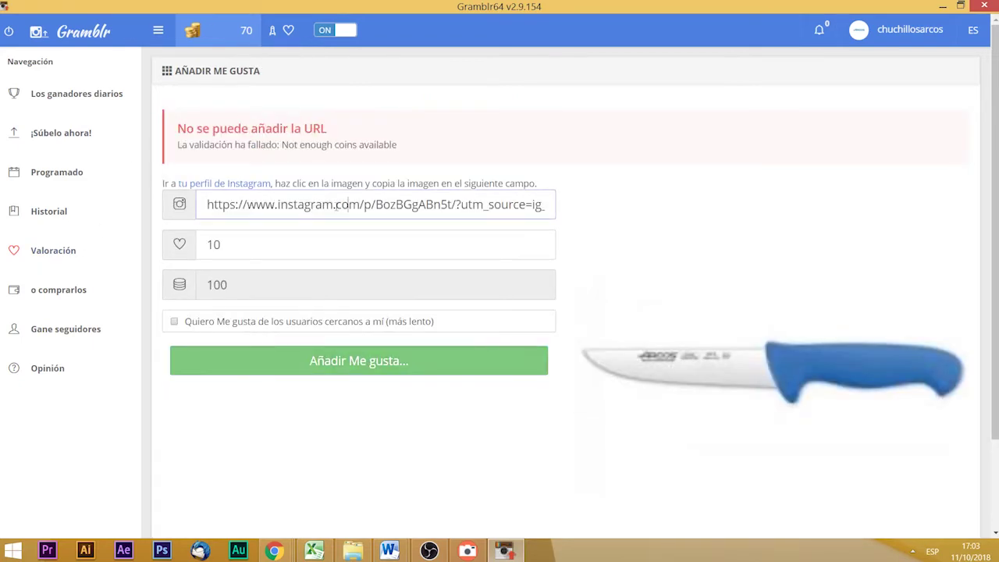
drag(344, 204, 611, 207)
click(460, 203)
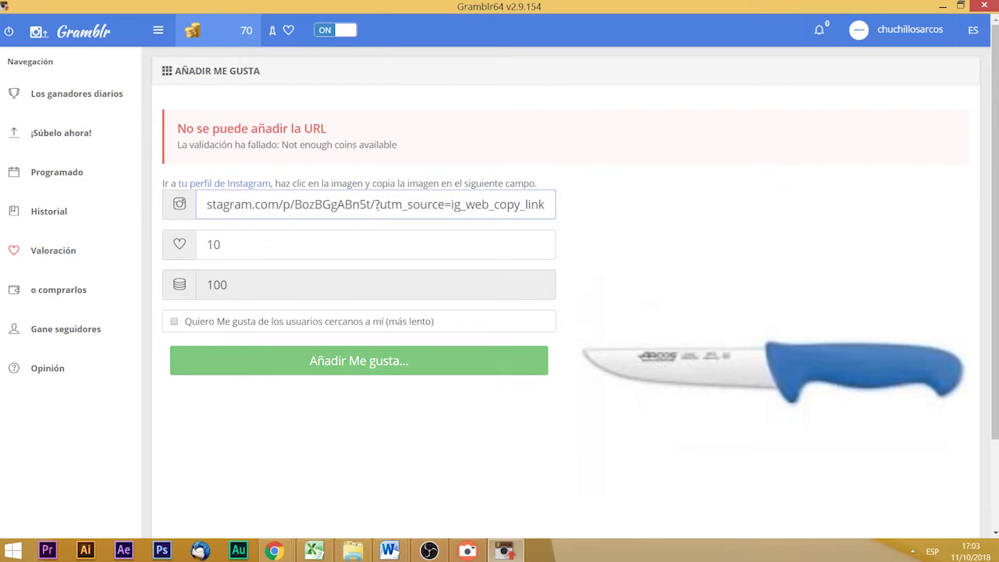
drag(375, 204, 951, 250)
key(BackSpace)
key(Return)
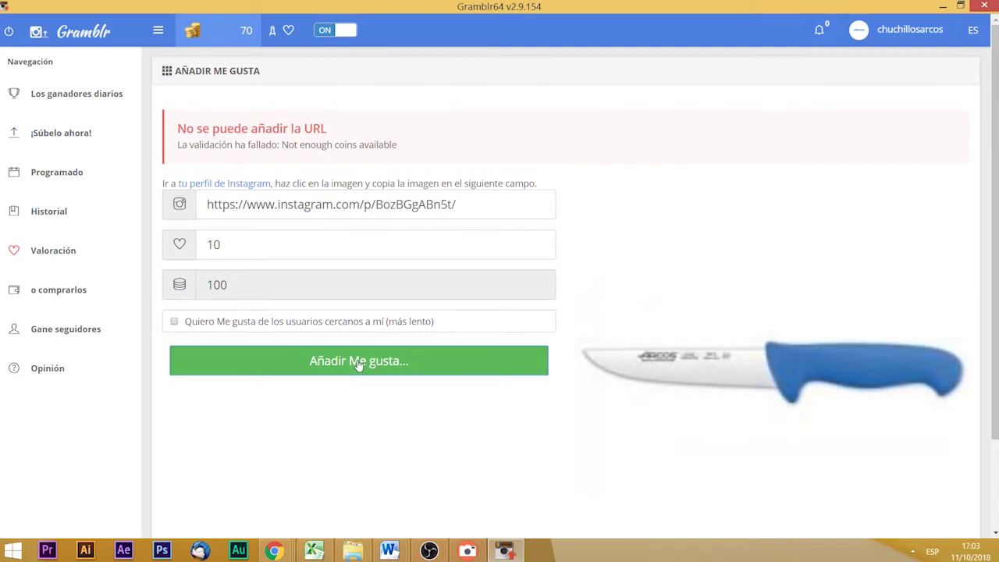
click(398, 205)
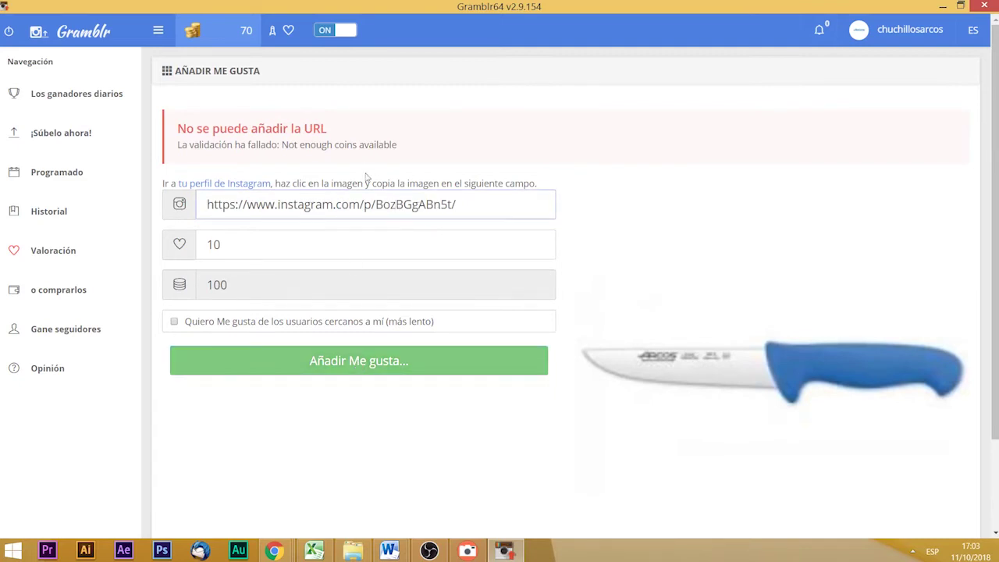
Set the number of likes to 5 and submit the like request for the blue-handled knife post.
triple_click(331, 145)
drag(238, 252, 196, 242)
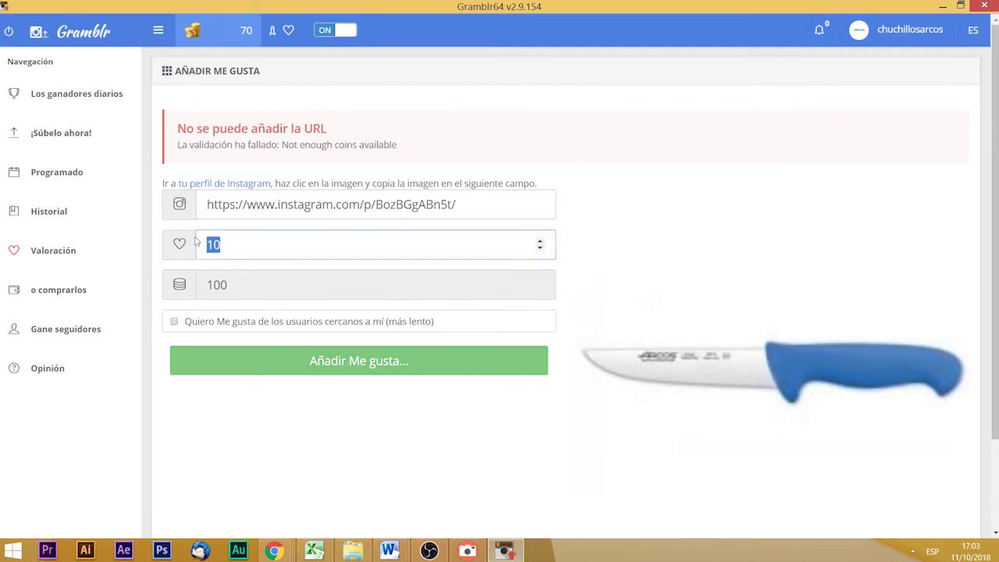
text(5)
click(305, 371)
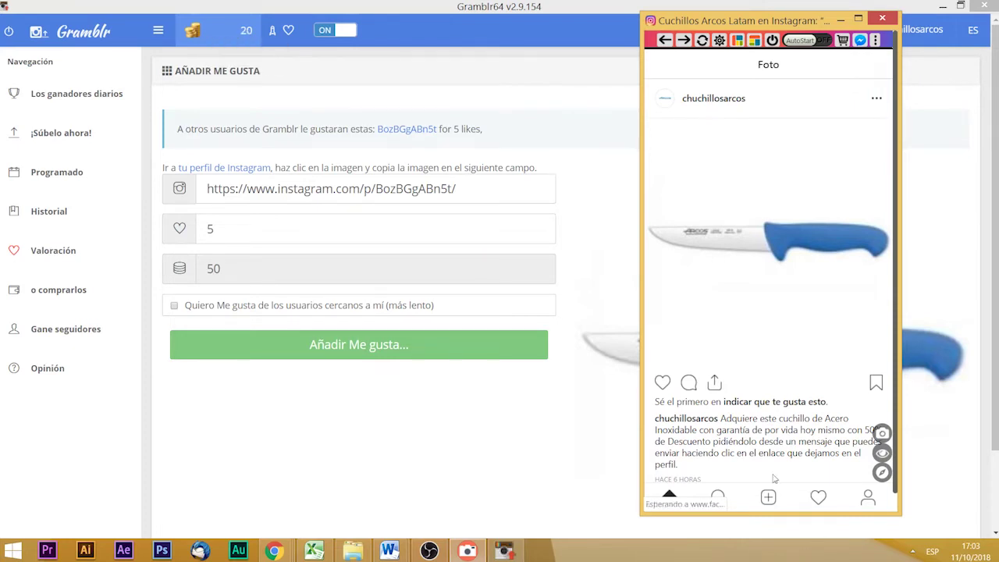
Switch to the Instagram window and check the knife post, the brand's profile and the Actividad list for new likes.
scroll(735, 452, down, 1)
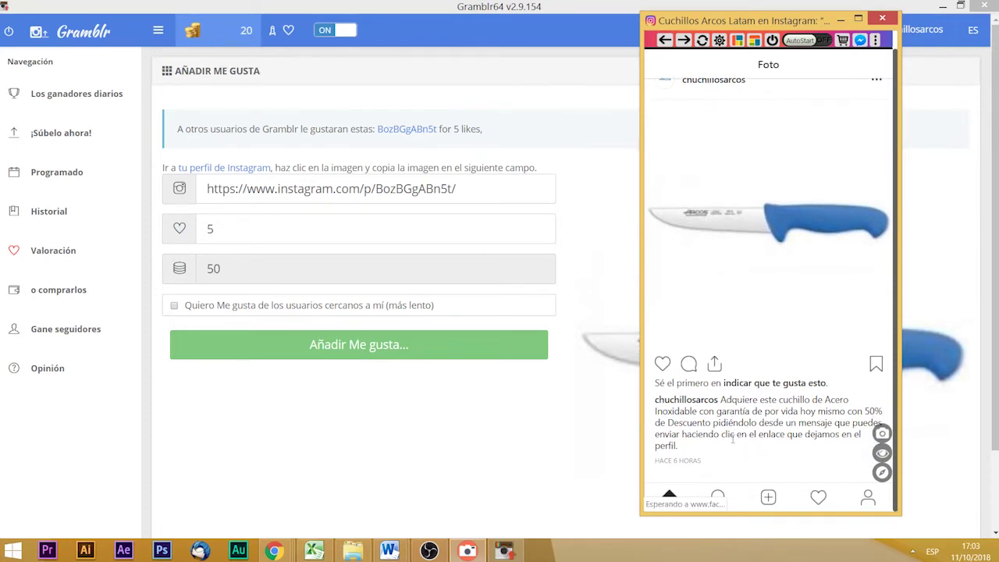
click(818, 497)
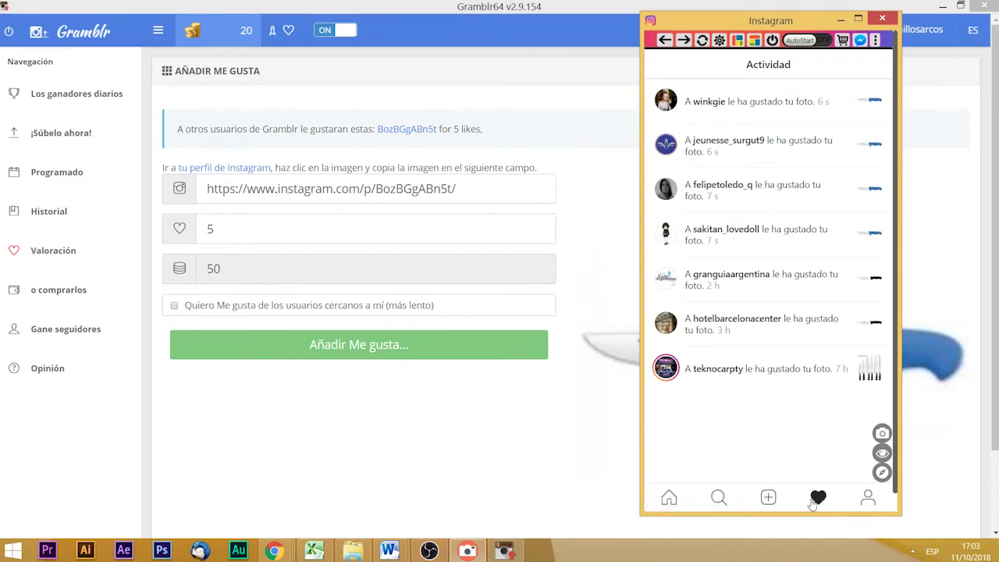
click(868, 497)
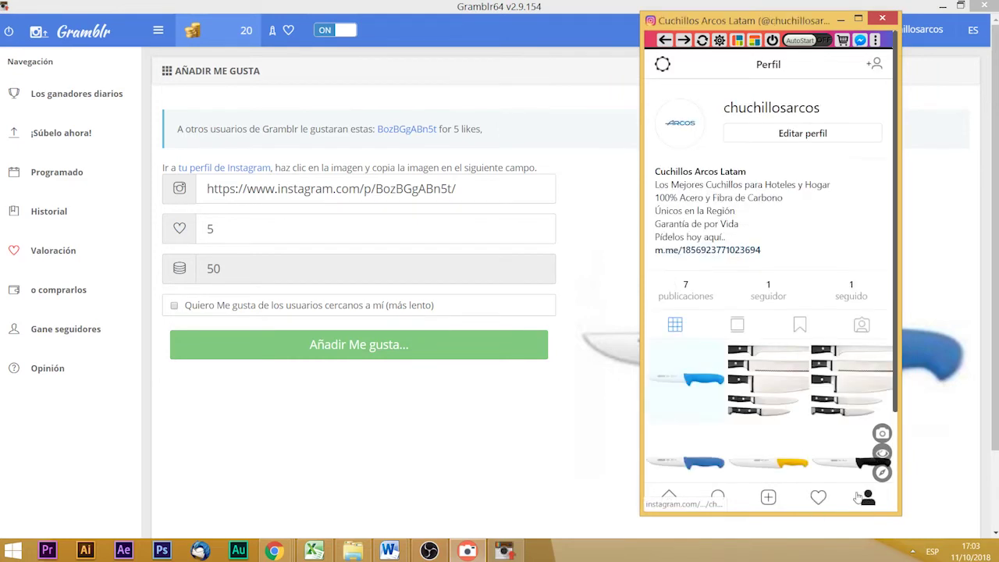
click(669, 501)
click(864, 501)
click(817, 500)
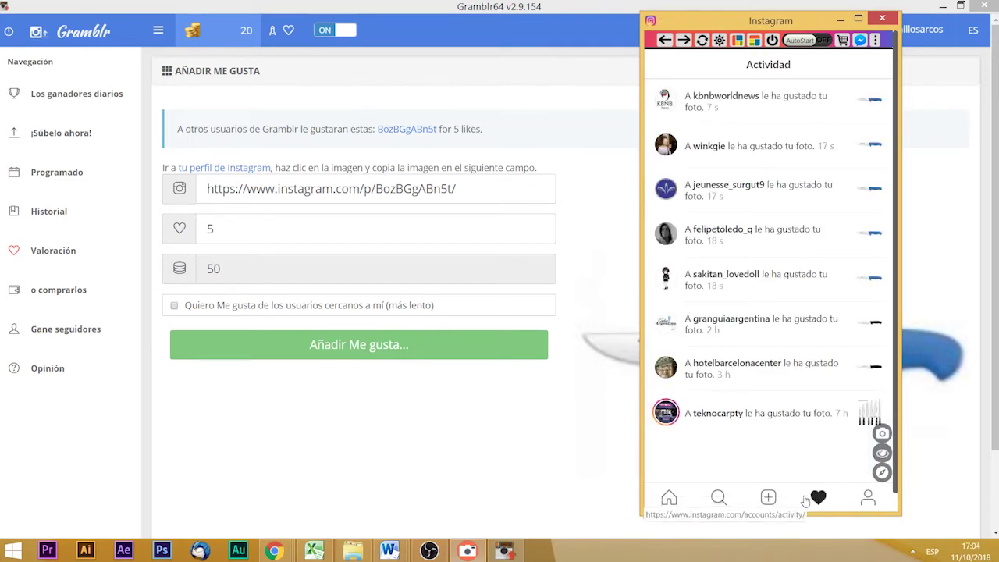
Examine the profile of the makeup artist who liked the photo and return to the Actividad list.
click(719, 153)
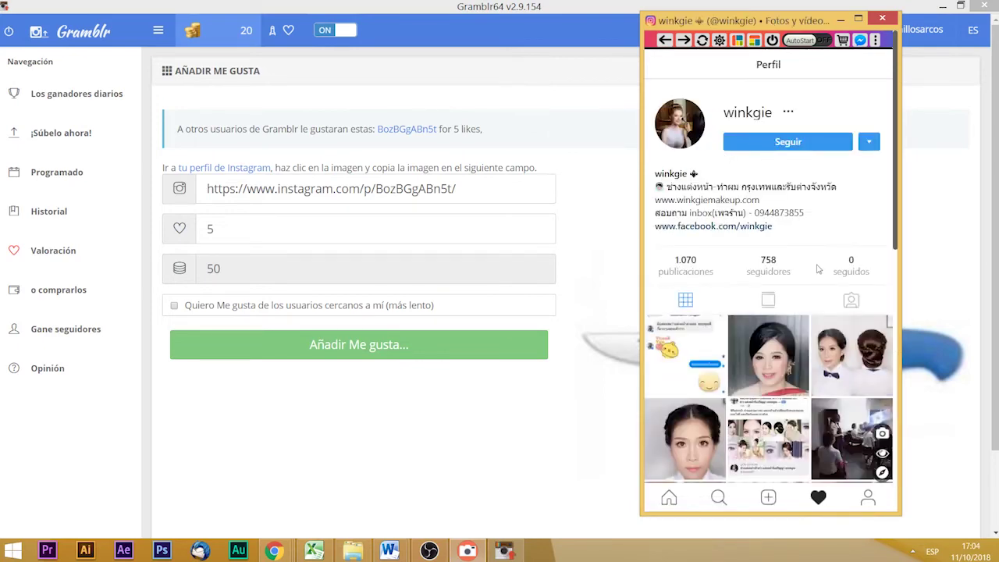
scroll(798, 258, down, 5)
scroll(797, 258, up, 6)
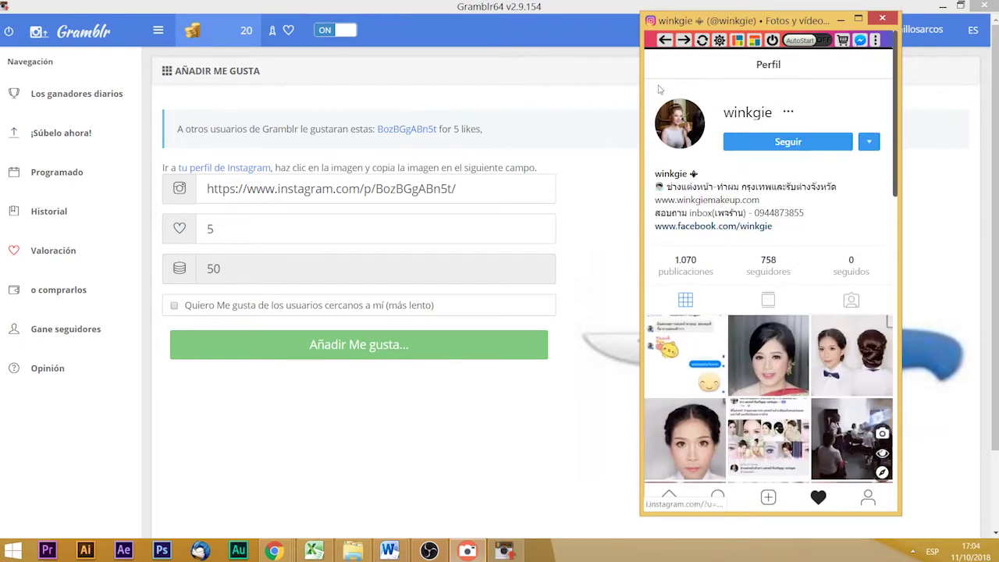
click(662, 42)
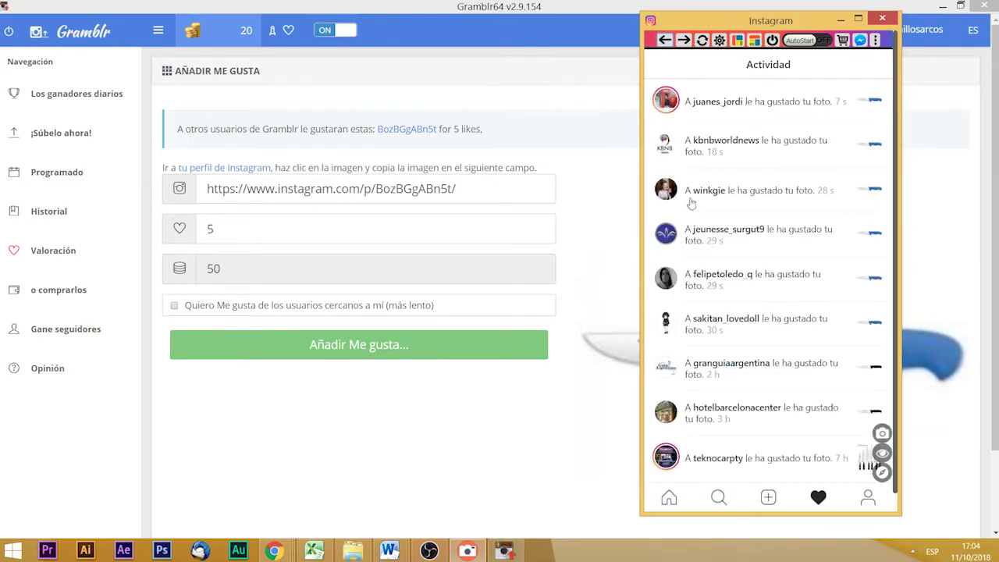
click(702, 192)
click(665, 41)
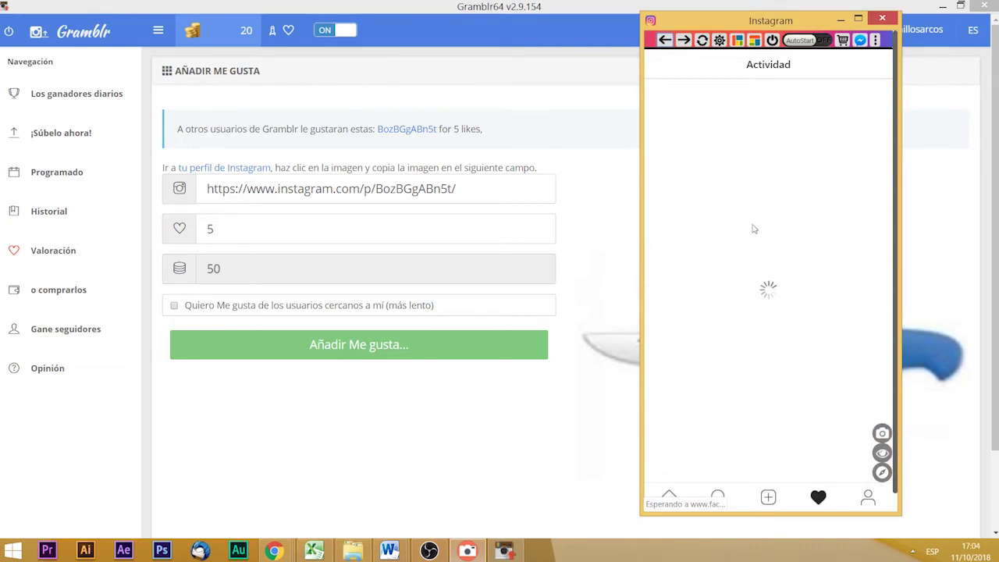
Examine the jeunesse_surgut9 and granguiaargentina profiles from the Actividad list, returning to the list after each one.
click(718, 231)
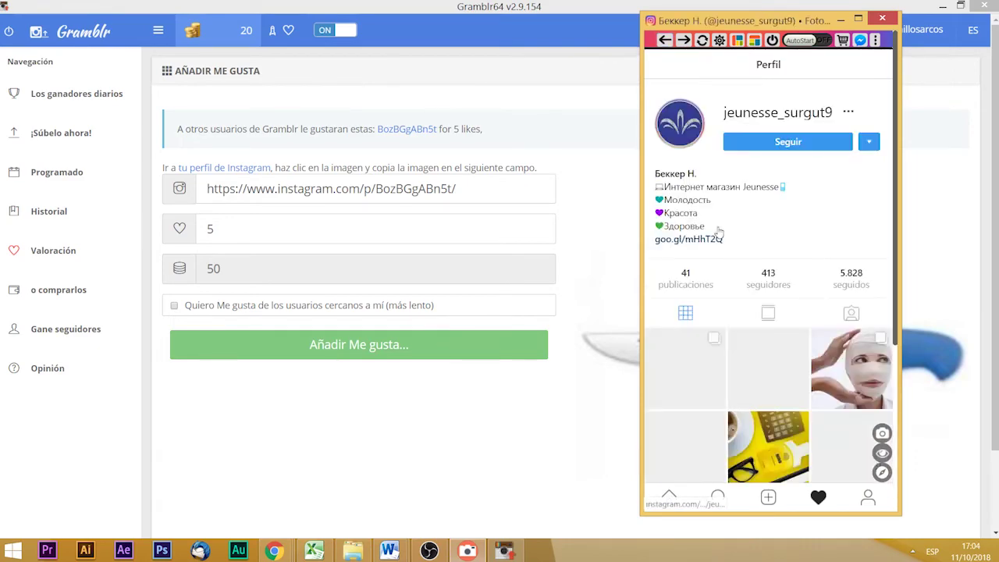
scroll(821, 329, down, 5)
scroll(821, 329, up, 5)
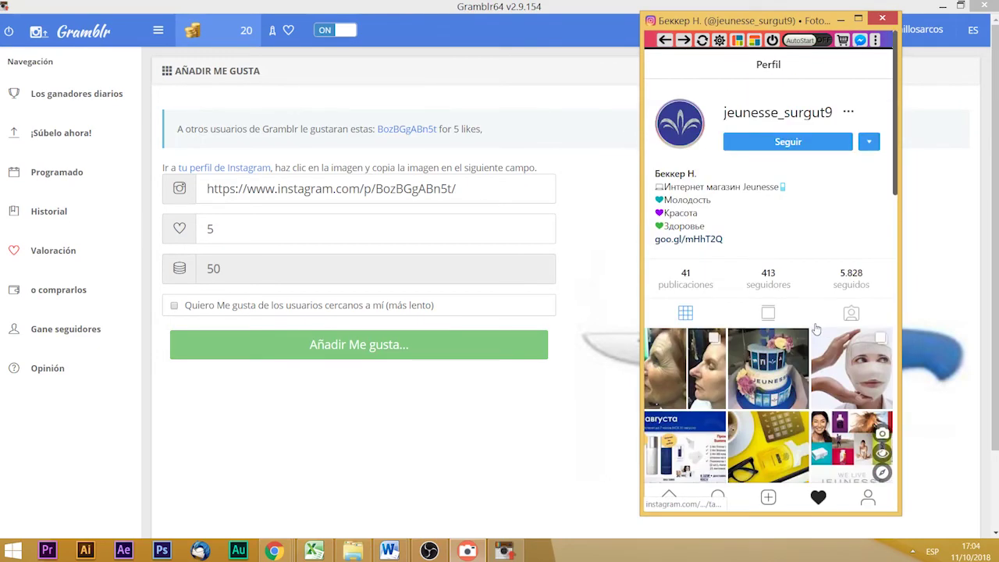
click(665, 41)
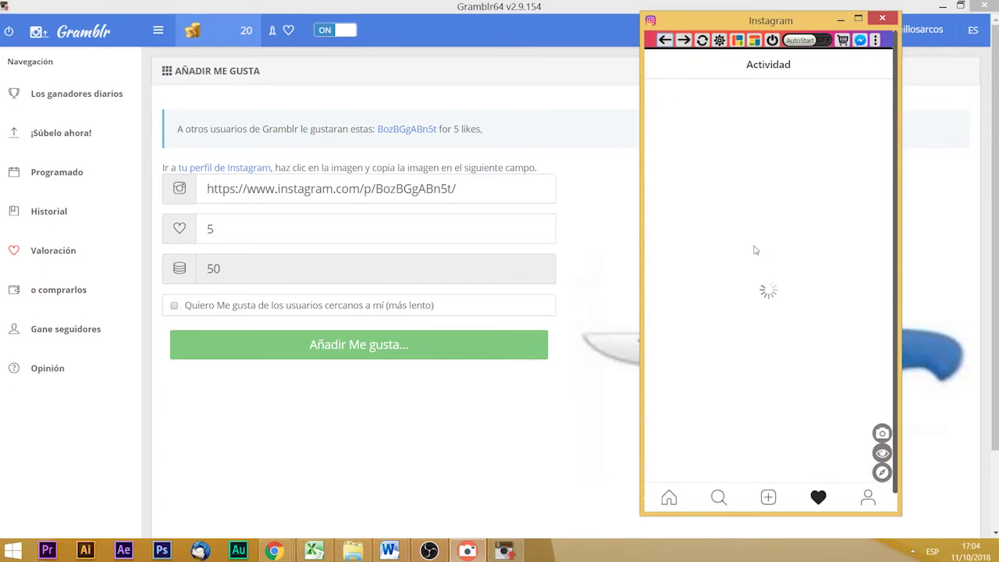
scroll(752, 270, down, 1)
click(731, 351)
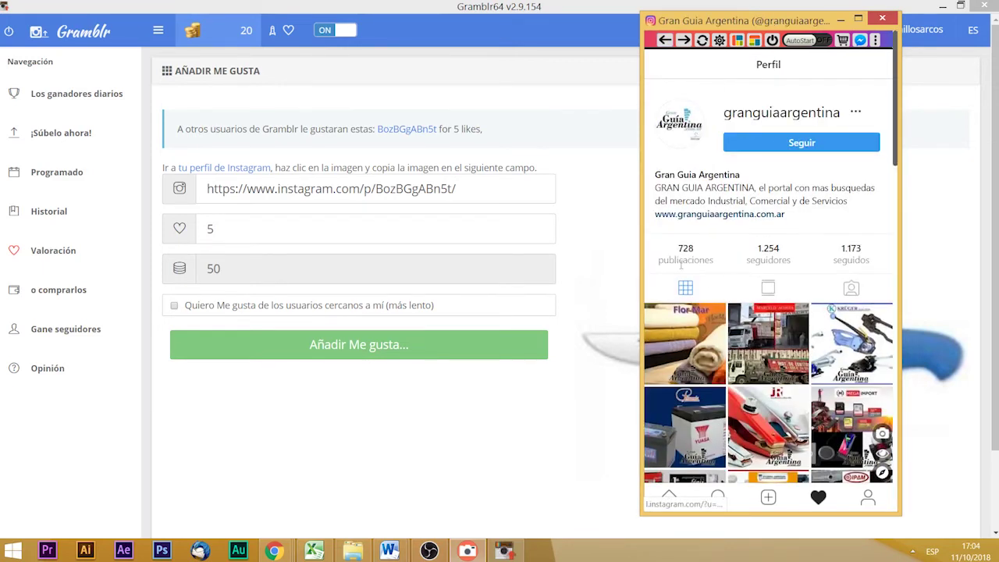
click(665, 42)
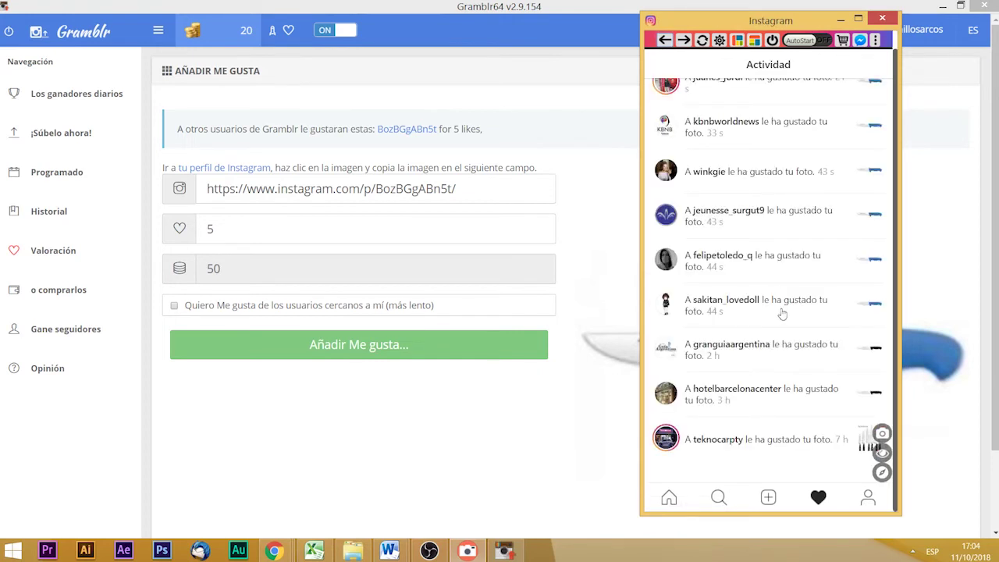
Open the knife brand's own Instagram profile and look over its description, follower figures and knife publications.
click(867, 498)
scroll(754, 335, down, 1)
scroll(751, 334, down, 1)
scroll(746, 331, up, 2)
scroll(741, 329, down, 2)
scroll(740, 328, up, 2)
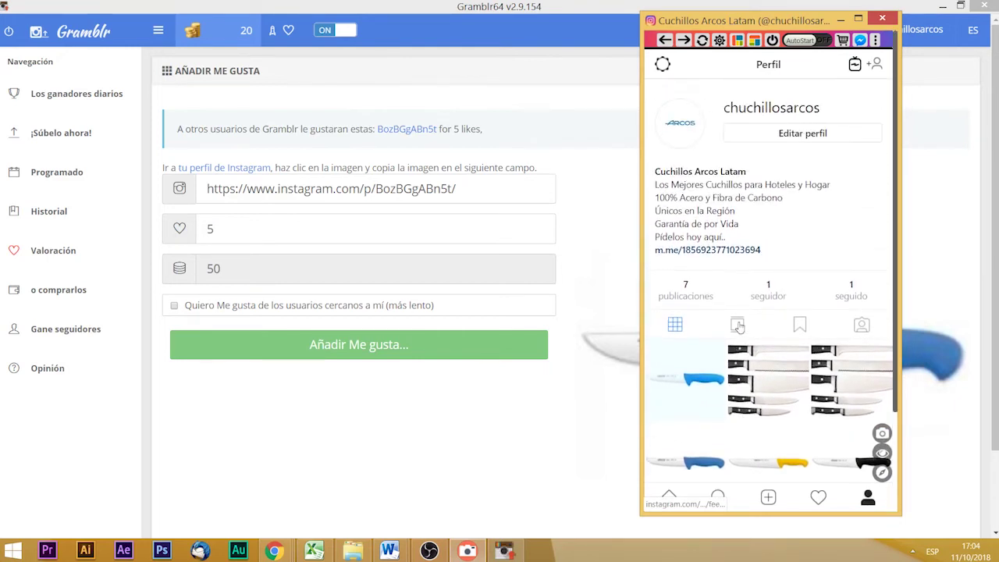
scroll(738, 328, down, 2)
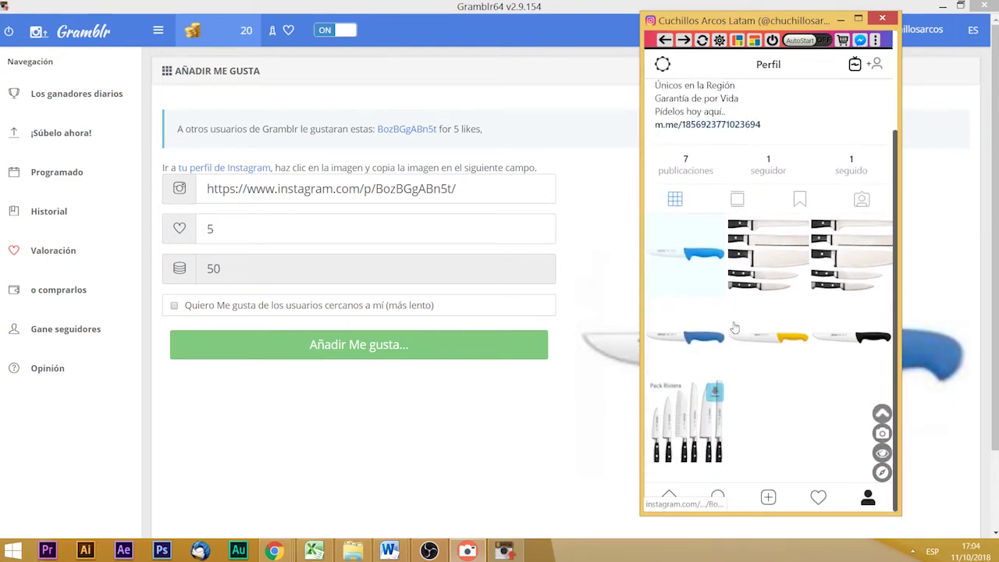
scroll(718, 343, up, 2)
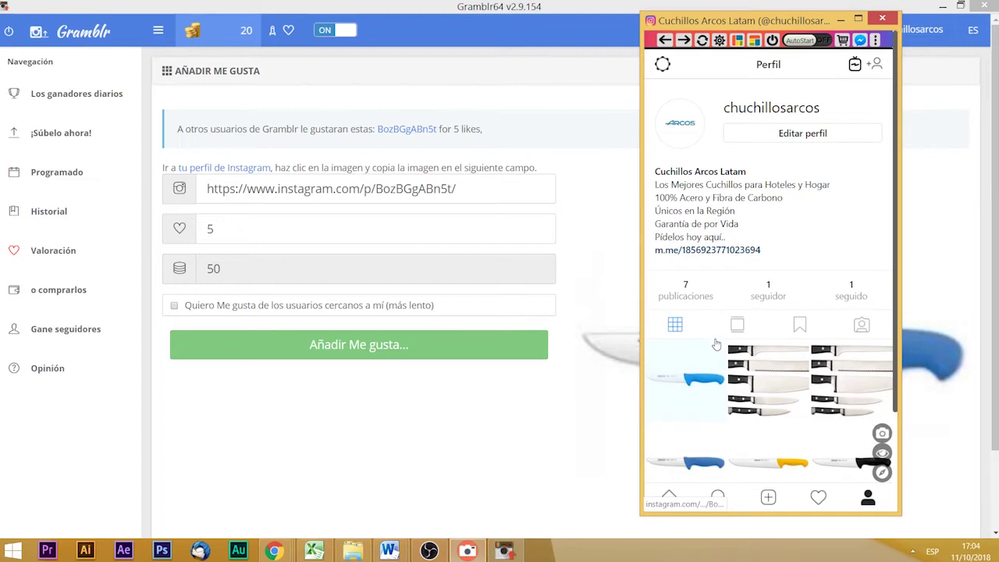
scroll(716, 344, down, 2)
scroll(716, 339, up, 2)
scroll(729, 262, down, 2)
scroll(726, 277, up, 2)
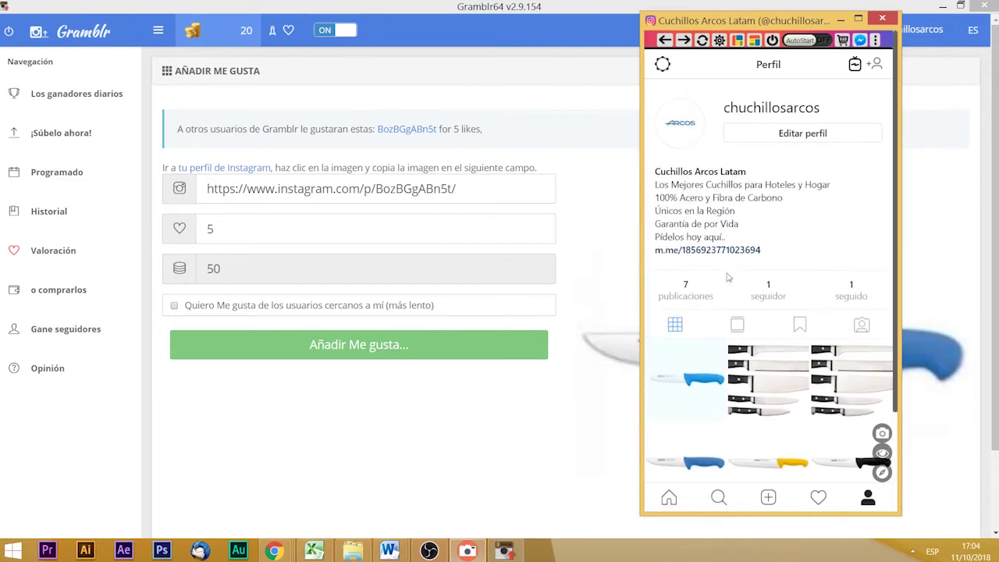
Switch to Gramblr and review its Gane seguidores, Opinión, coin purchase and Valoración sections.
click(57, 331)
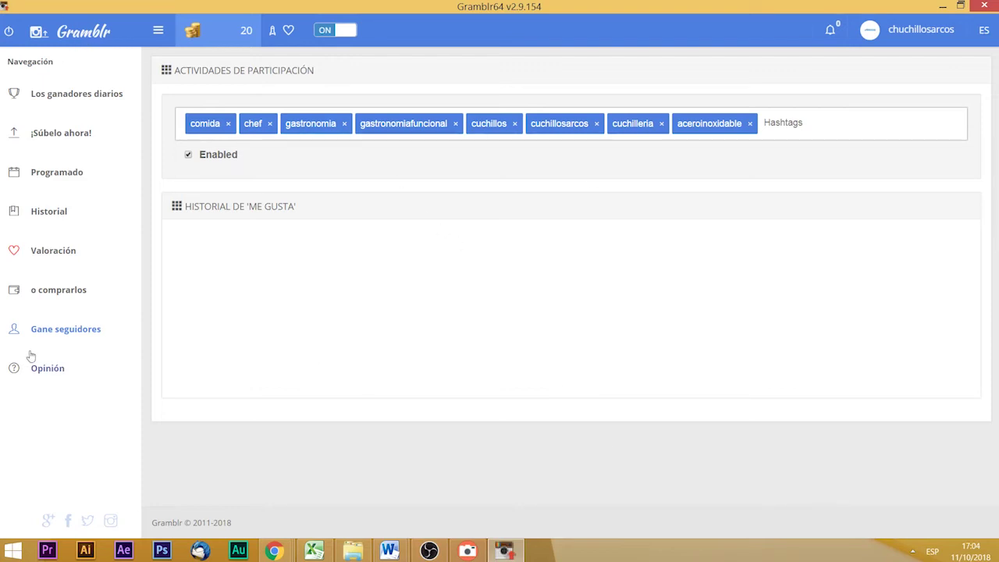
click(48, 368)
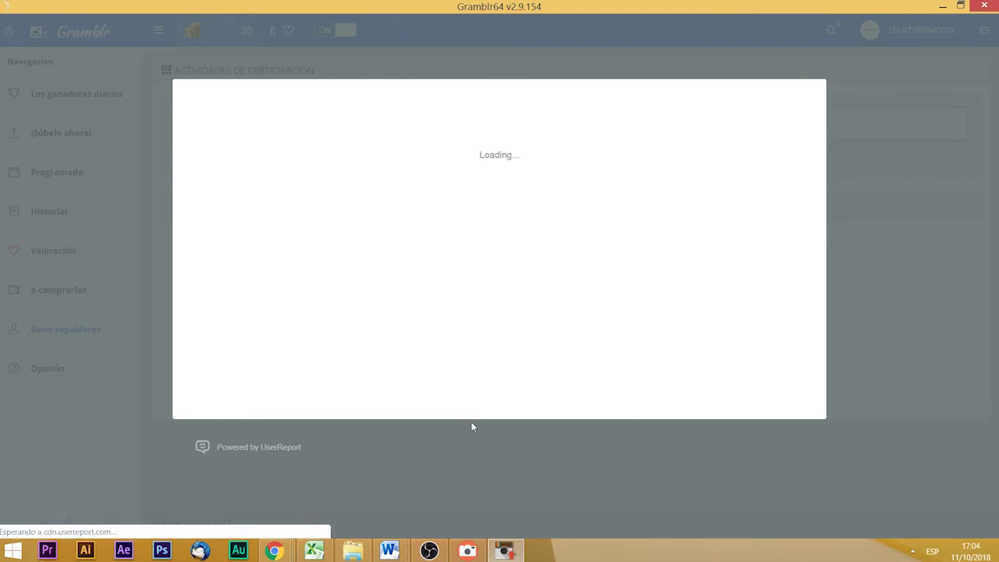
click(793, 110)
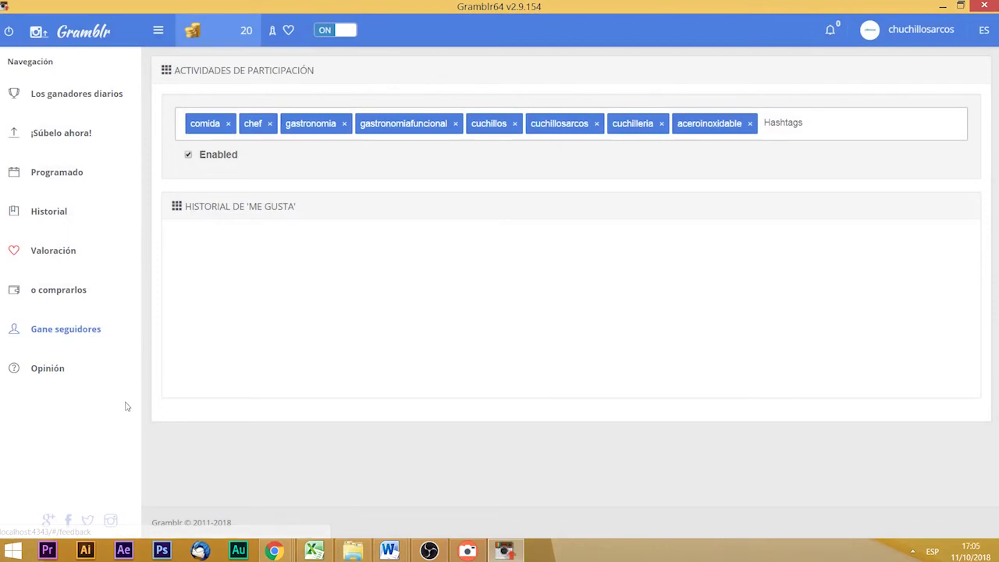
click(57, 295)
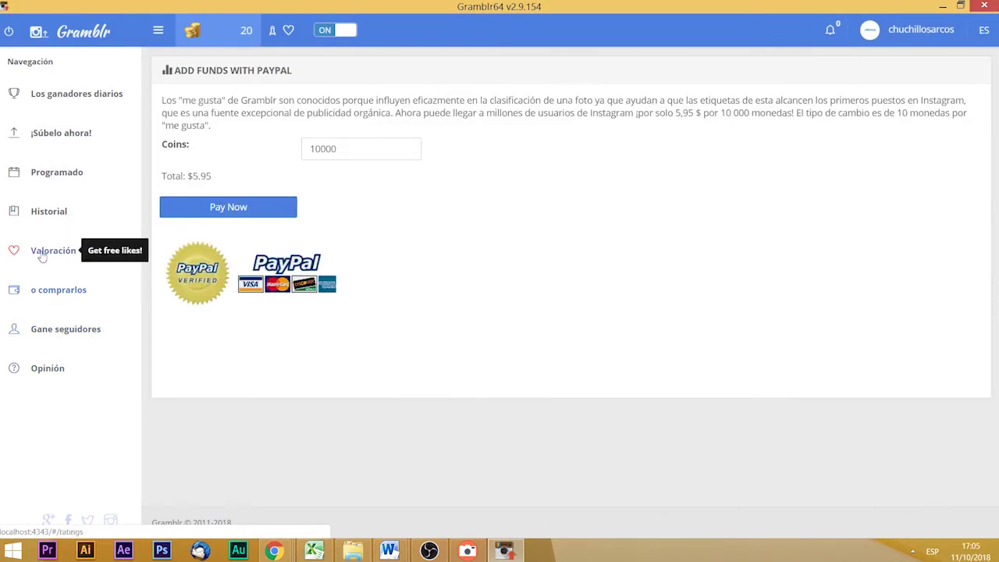
click(44, 258)
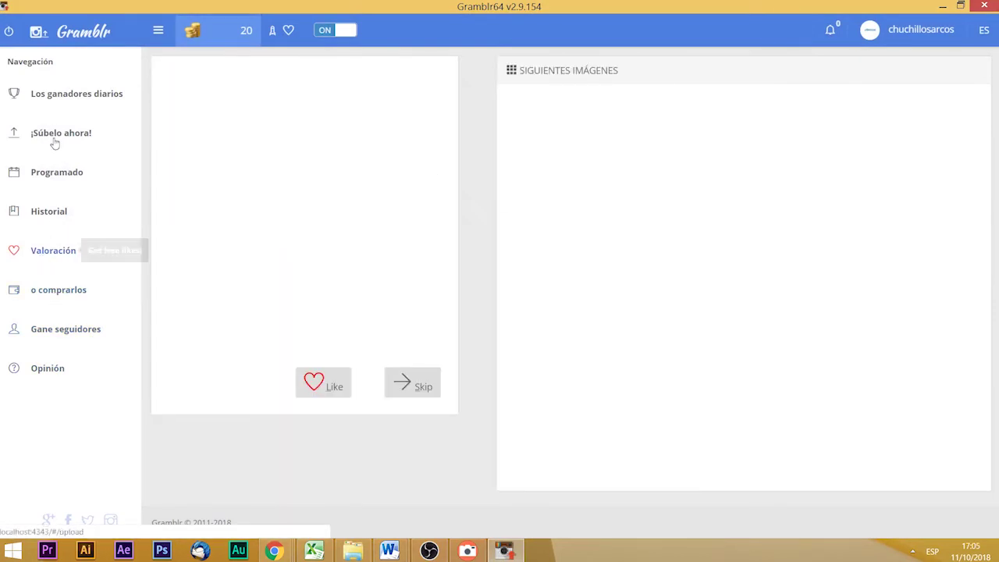
Review Gramblr's Programado upload schedule and the ¡Súbelo ahora! upload section, ending on the upload section.
click(55, 134)
click(39, 179)
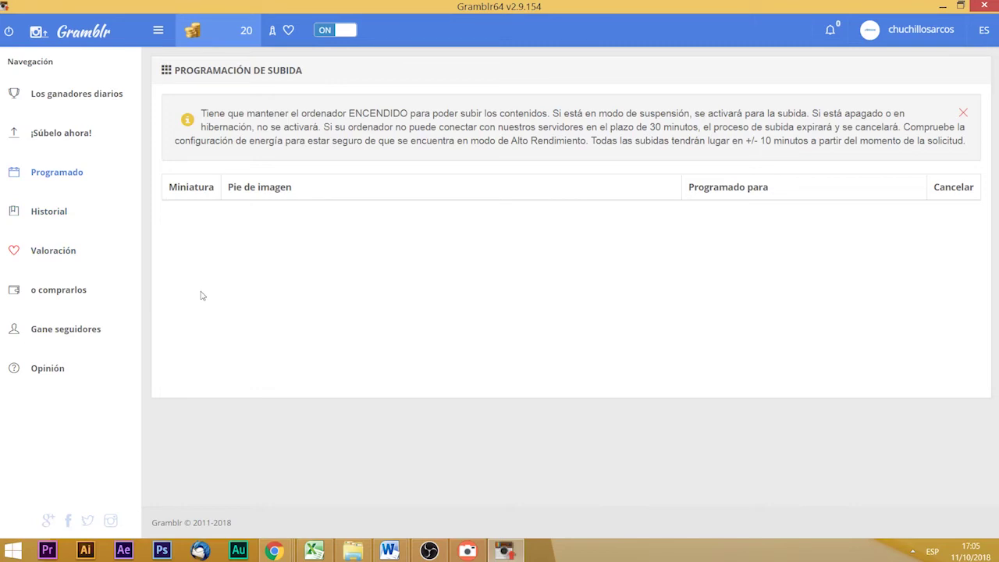
click(59, 139)
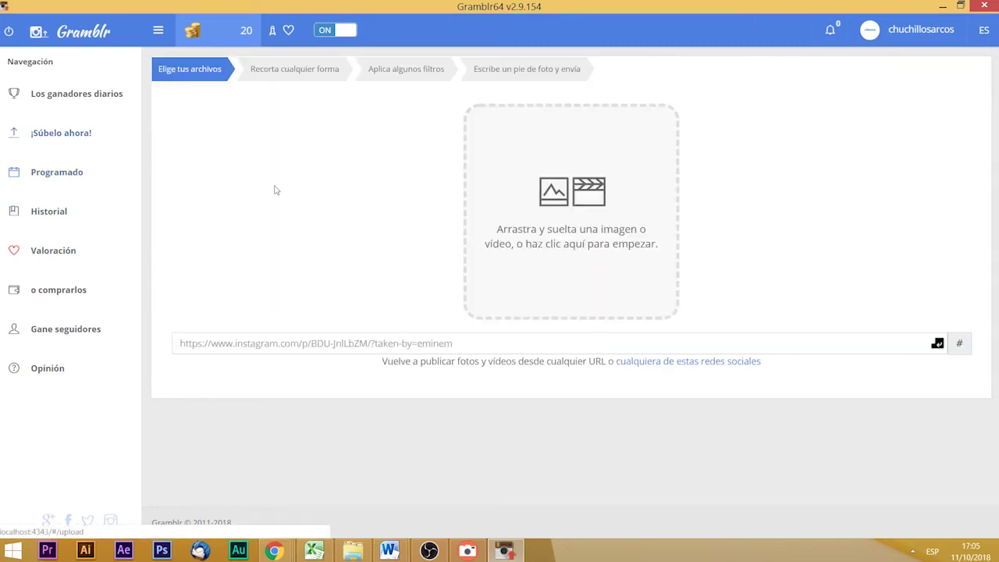
click(57, 172)
click(52, 141)
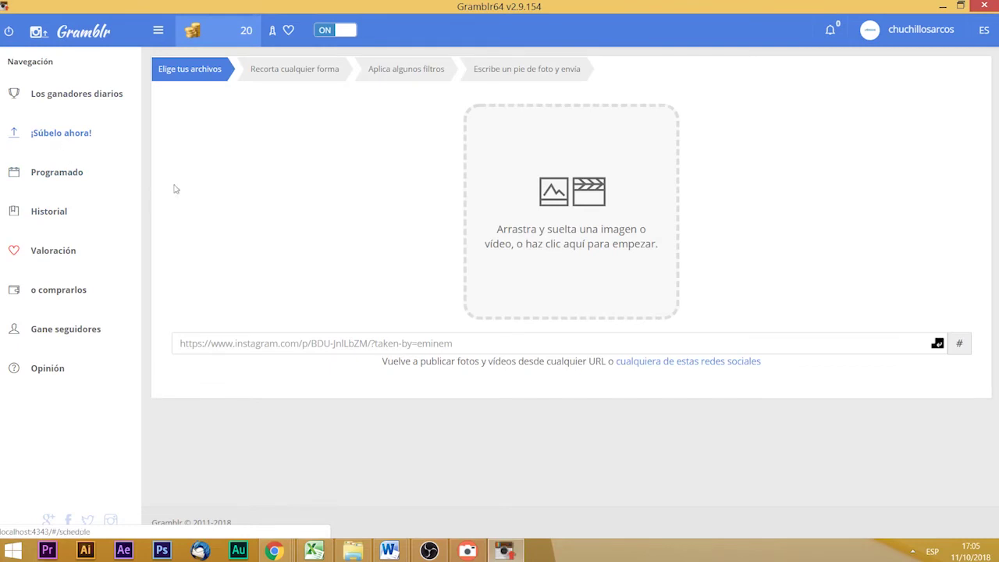